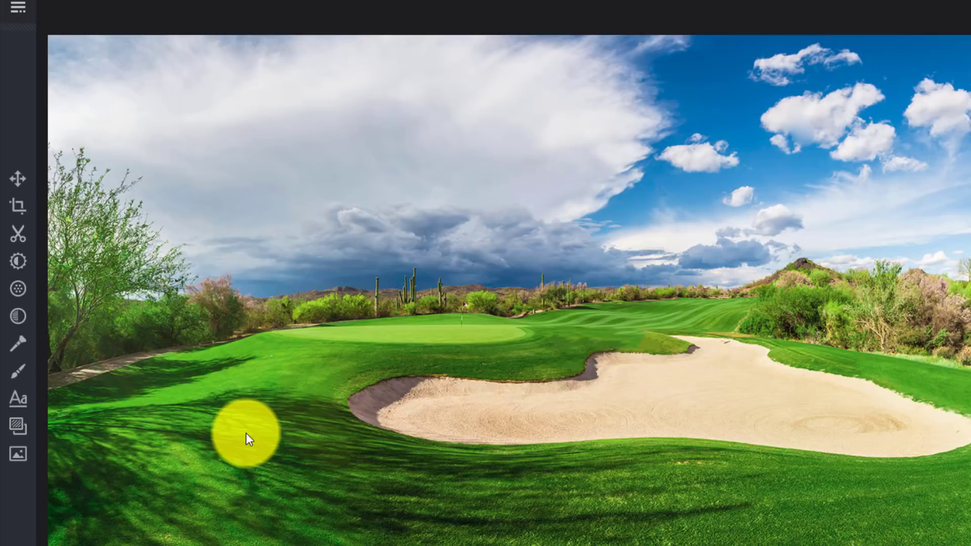
Crop the golf course photo to 1483 × 679, trimming the outer edges, and apply the crop.
click(21, 212)
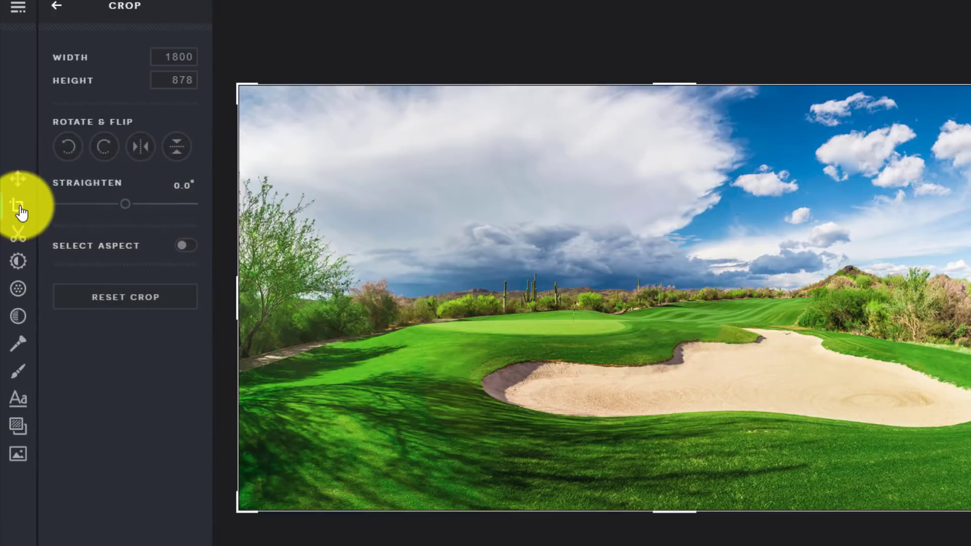
drag(254, 99, 351, 146)
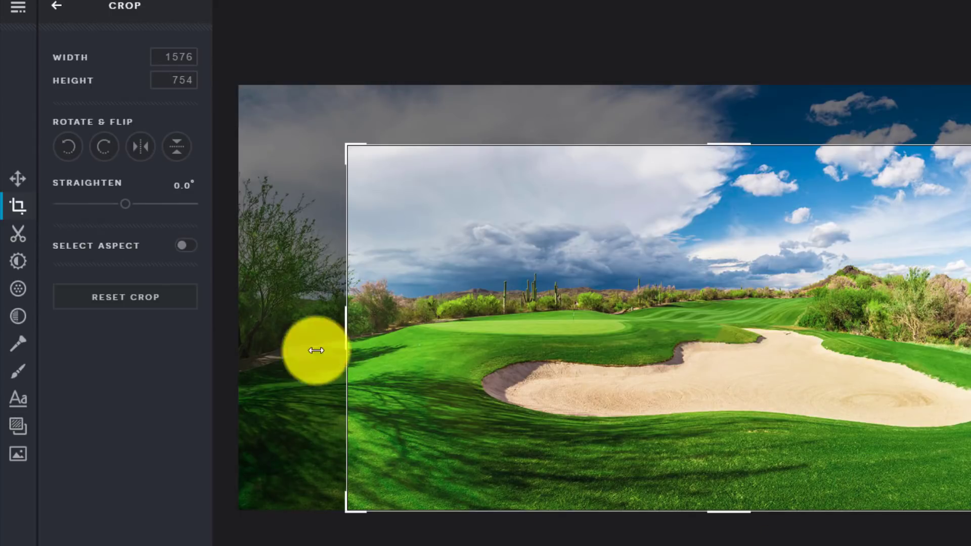
click(20, 235)
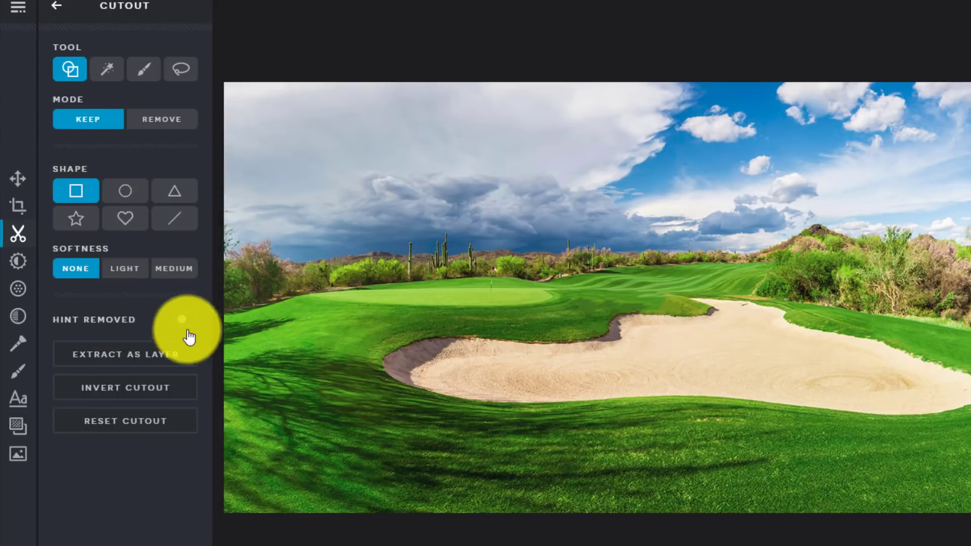
click(25, 217)
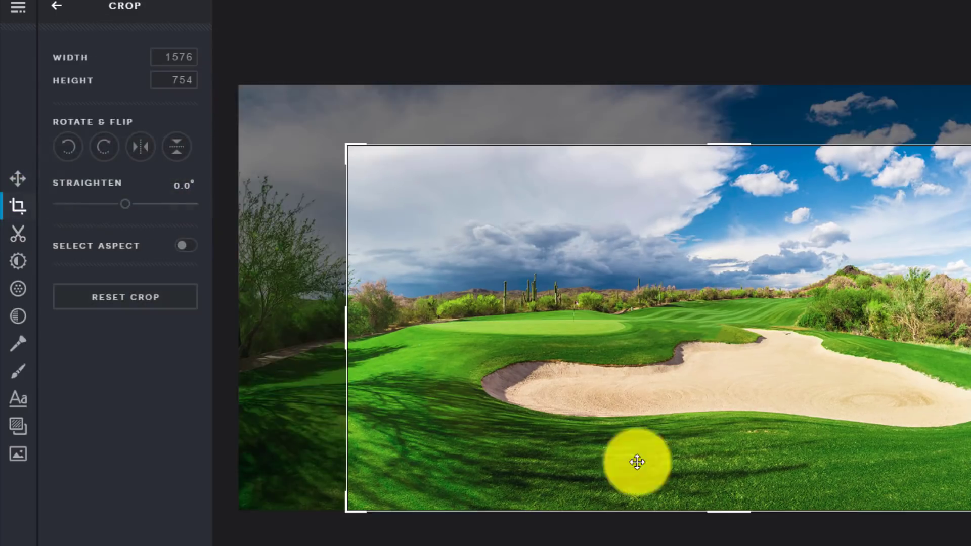
drag(969, 512, 969, 475)
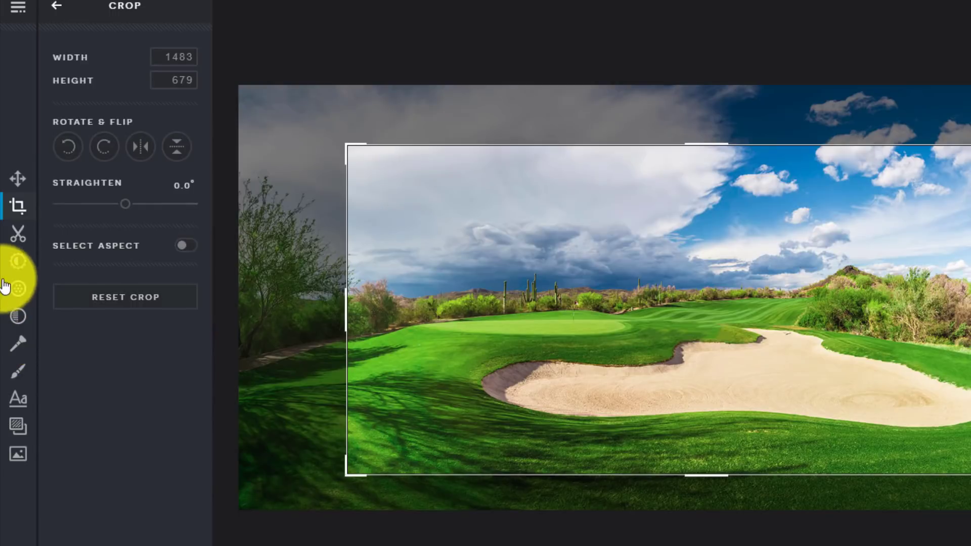
click(18, 233)
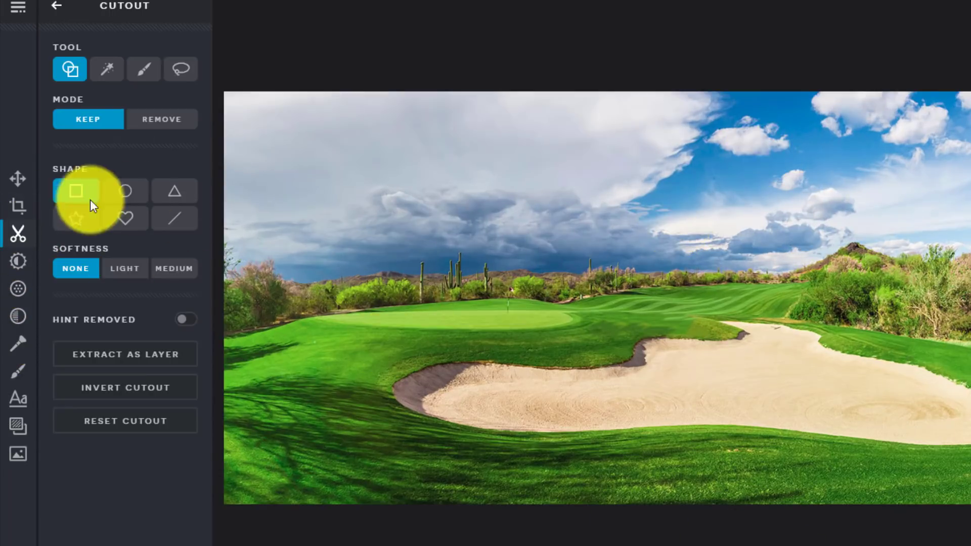
Adjust the photo's colour by setting vibrance to 46 and saturation to -64.
click(18, 262)
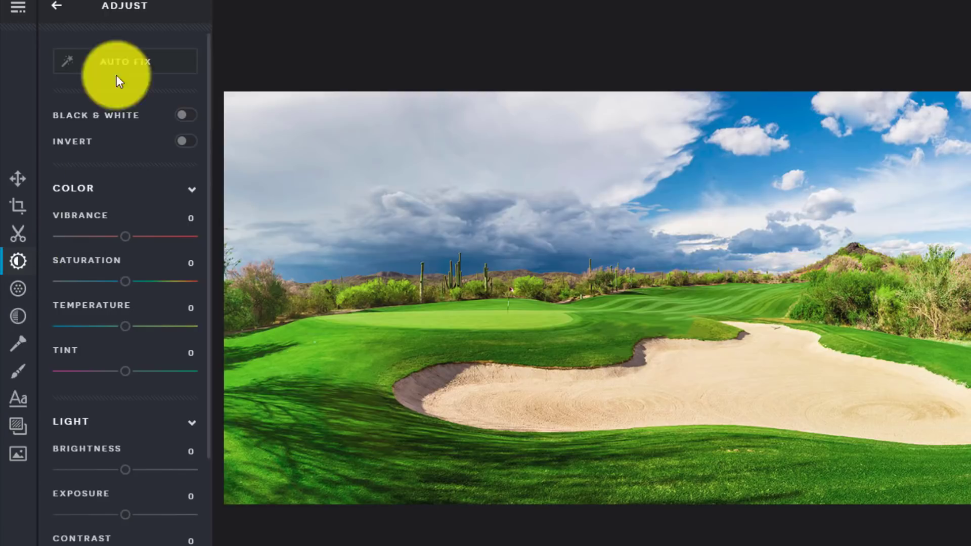
drag(130, 238, 156, 239)
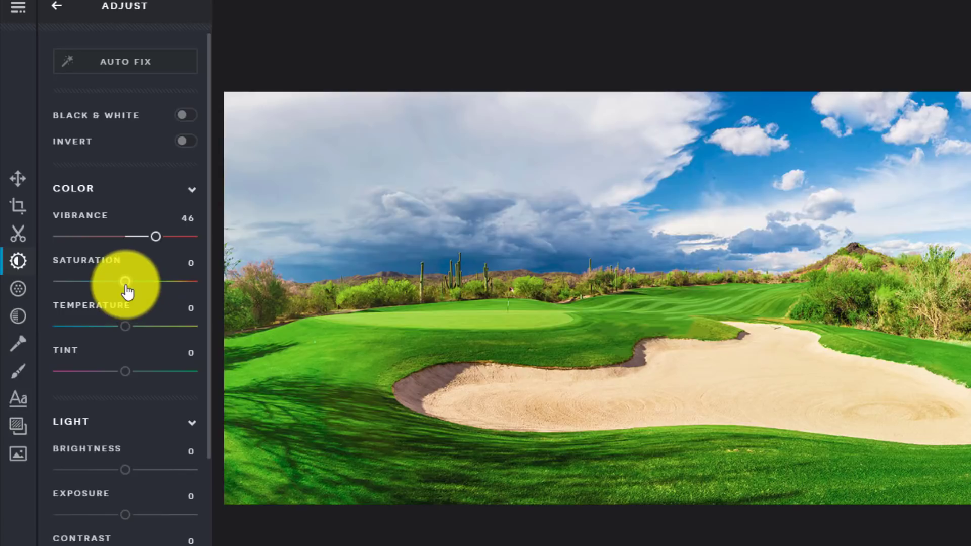
drag(127, 287, 84, 284)
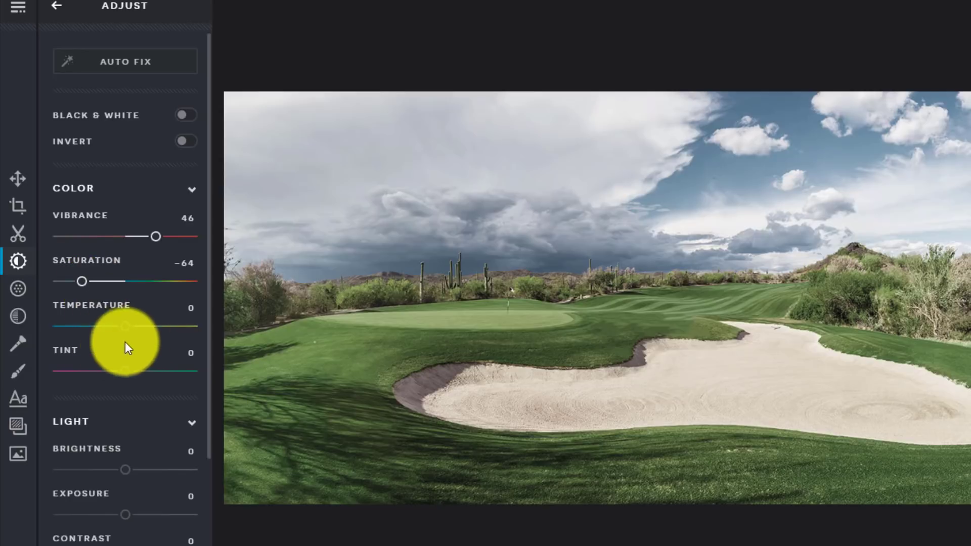
scroll(113, 481, down, 5)
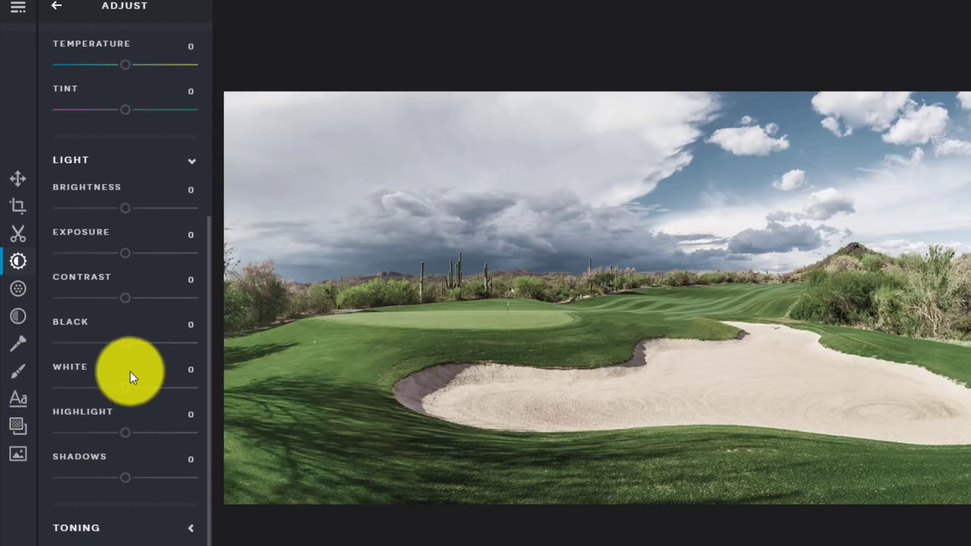
scroll(129, 371, up, 5)
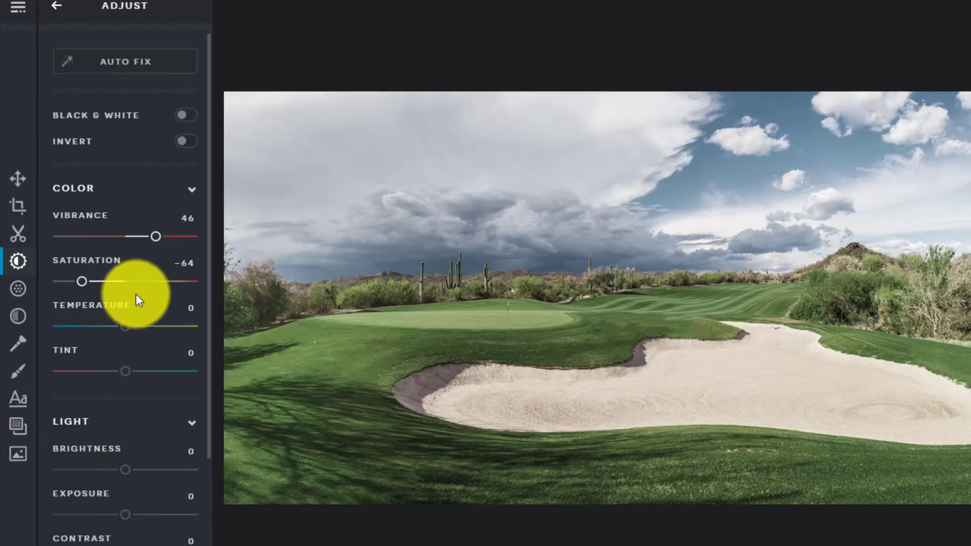
Apply filter settings to the photo with clarity at -1 and vignette at -87.
click(20, 296)
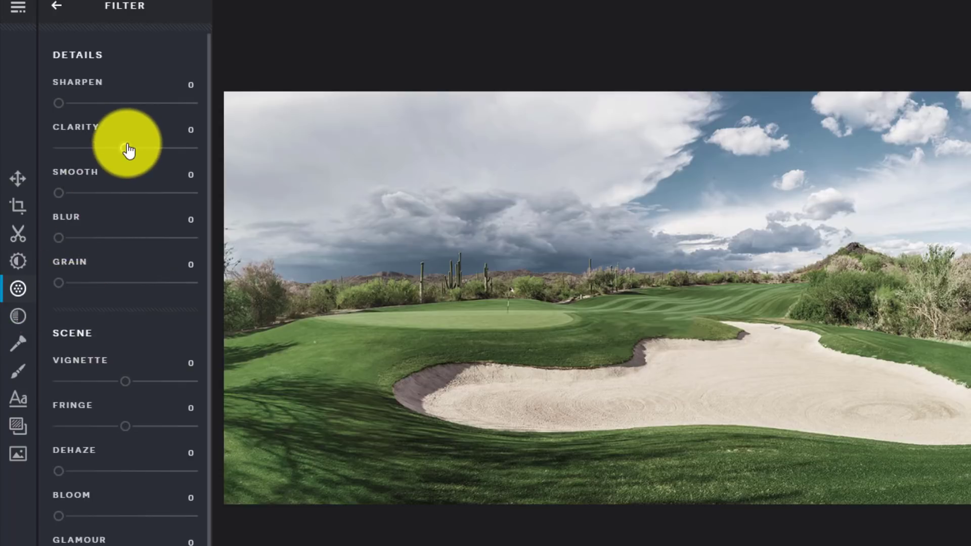
mouse_move(129, 150)
mouse_down()
mouse_move(183, 159)
mouse_move(82, 159)
mouse_move(125, 156)
mouse_up()
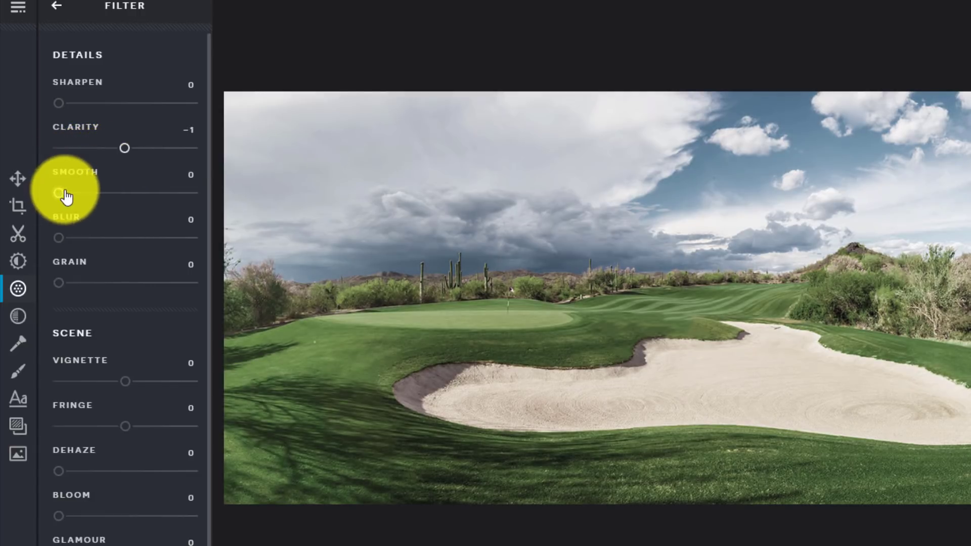
drag(65, 195, 49, 208)
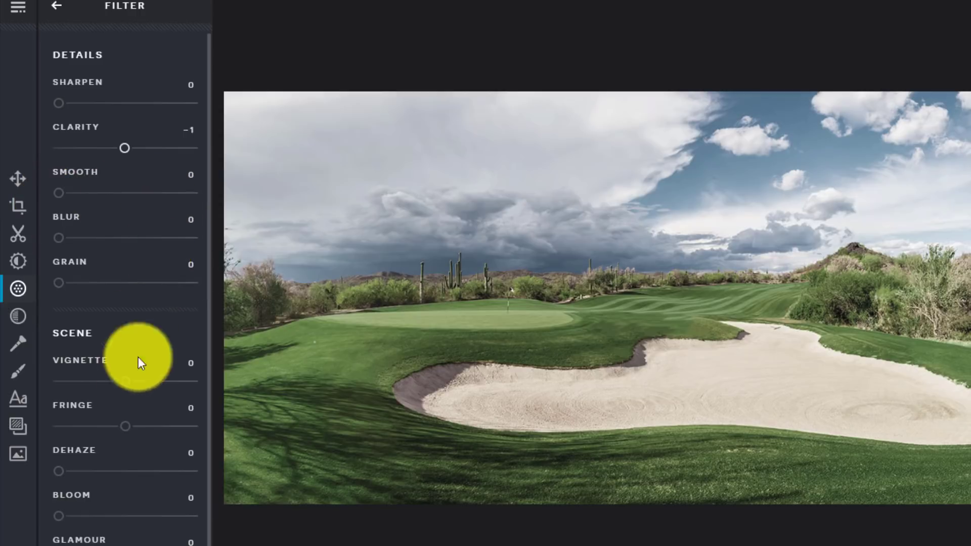
drag(118, 388, 67, 358)
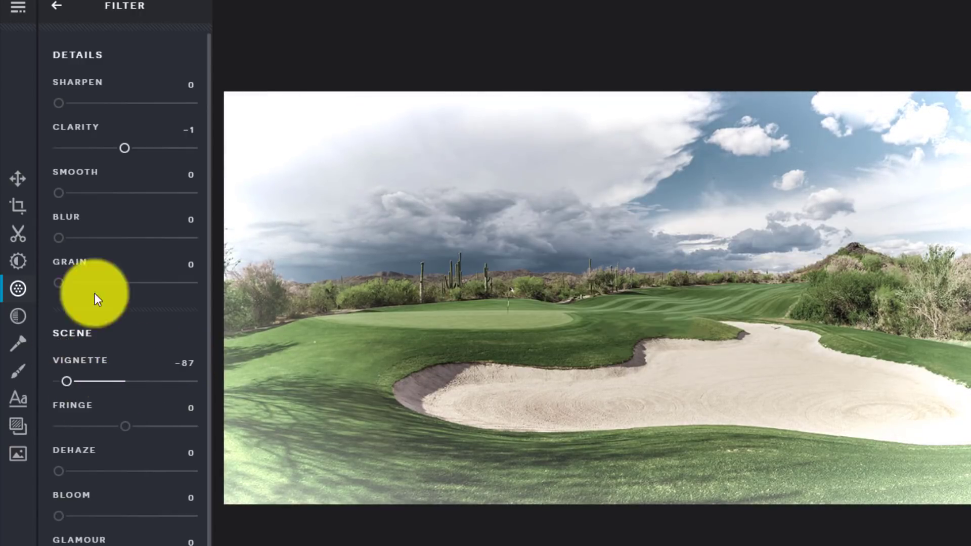
Try the Mozak effect from the Artzy collection at strength 2, and undo it.
click(19, 323)
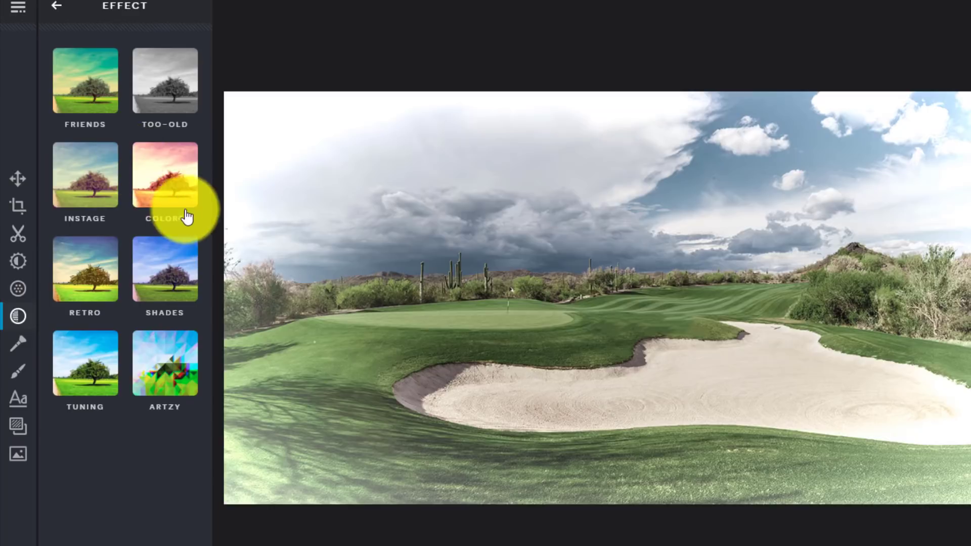
click(190, 387)
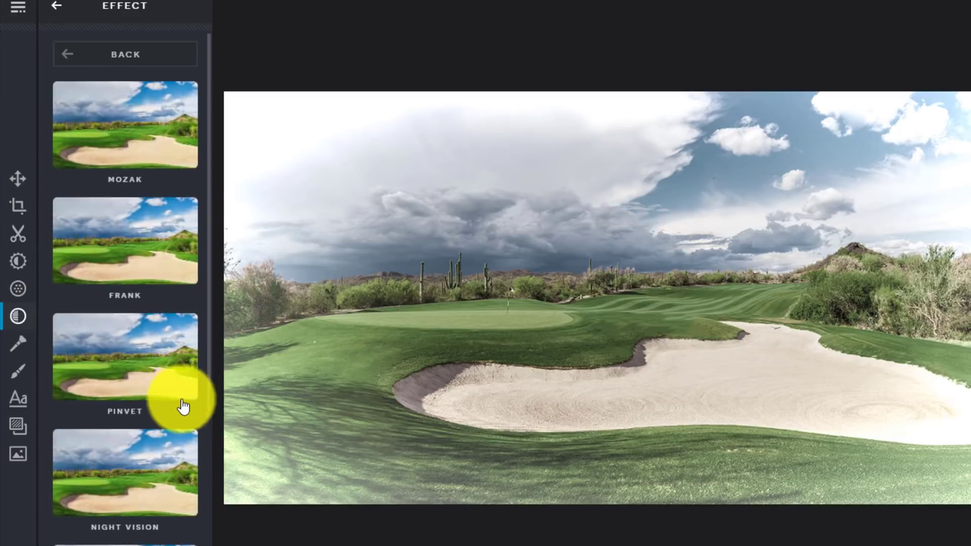
click(122, 156)
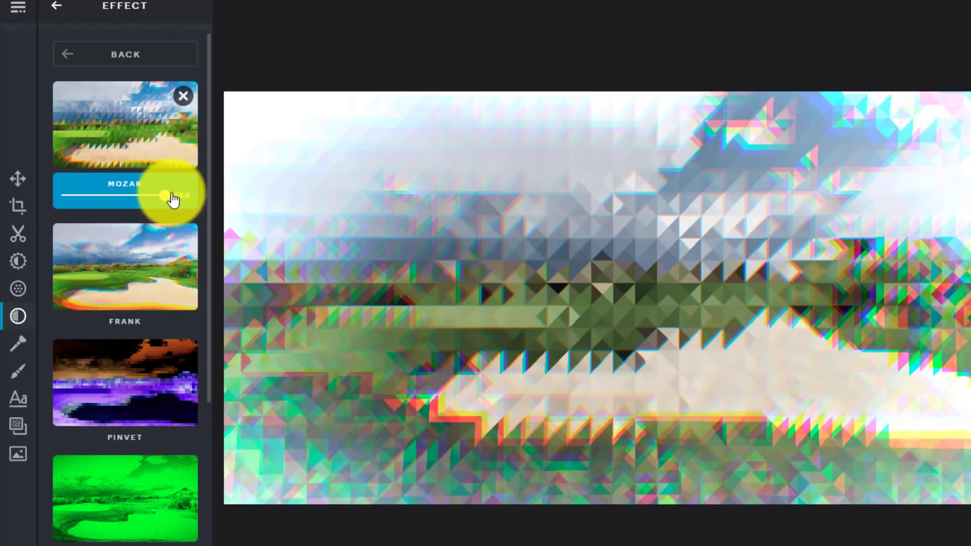
drag(162, 200, 70, 196)
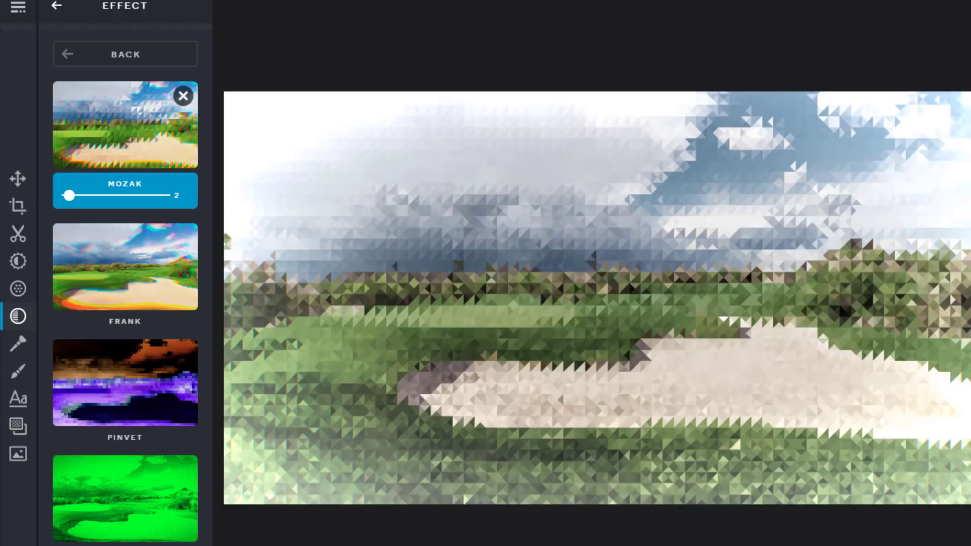
key(ctrl+z)
key(ctrl+z)
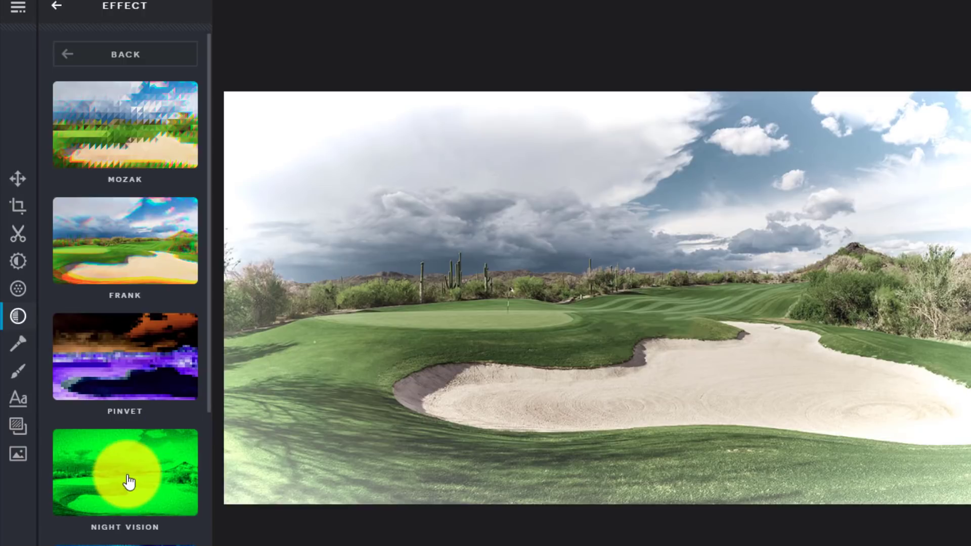
Try the Contrast effect from the Tuning collection at strength 100, and remove it from the photo.
scroll(129, 482, down, 7)
scroll(131, 467, up, 7)
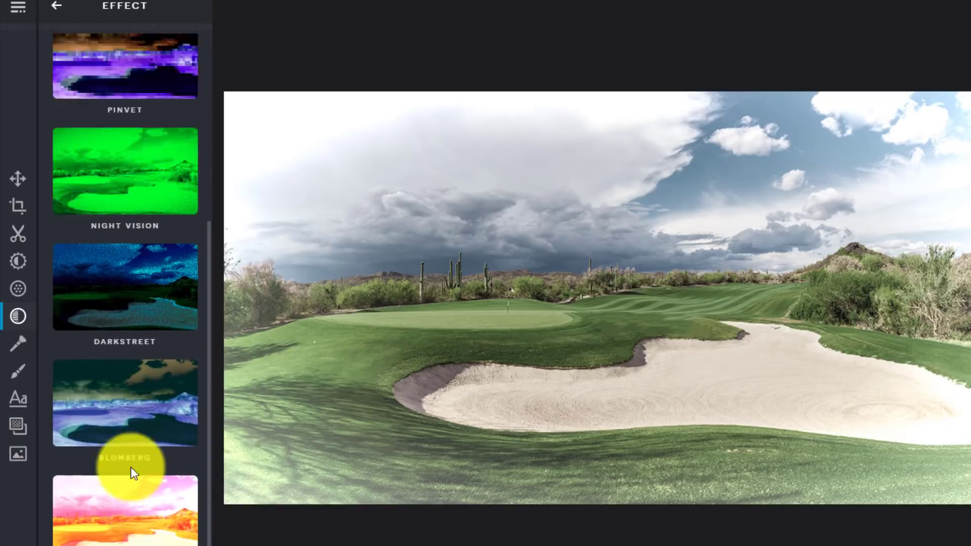
click(86, 63)
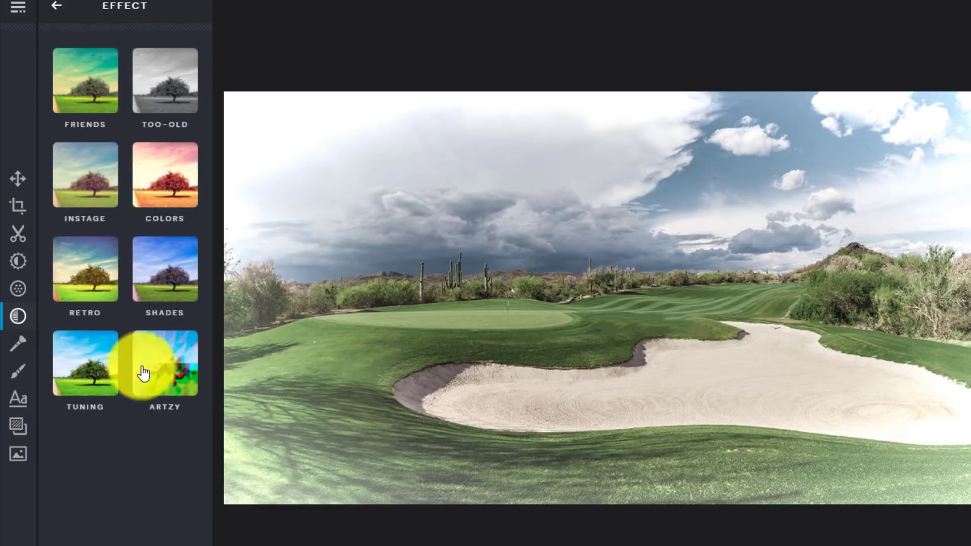
click(96, 377)
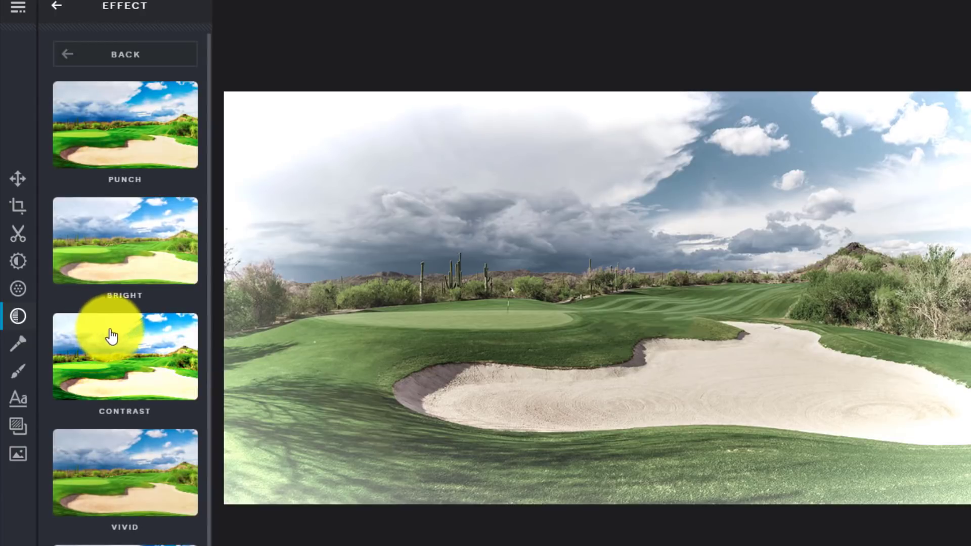
scroll(111, 337, down, 1)
click(147, 347)
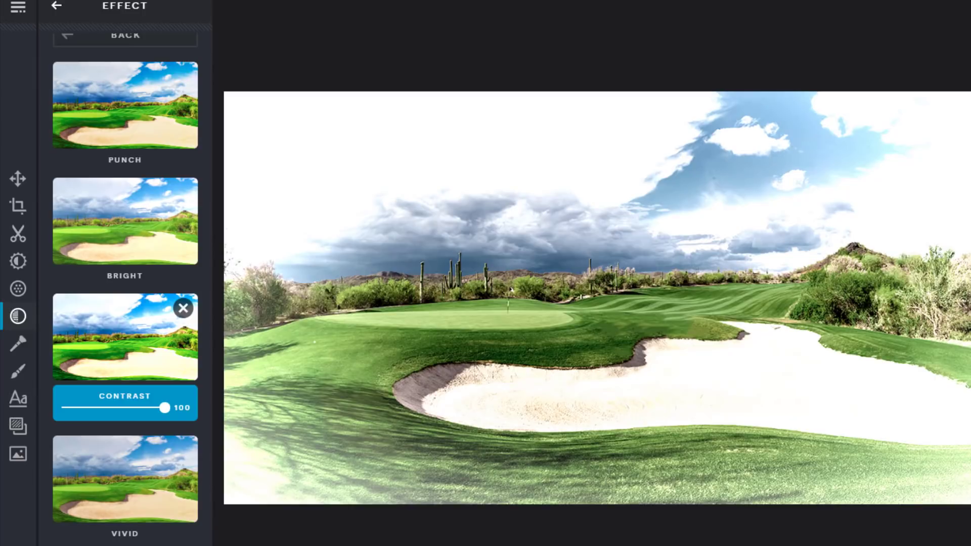
click(183, 308)
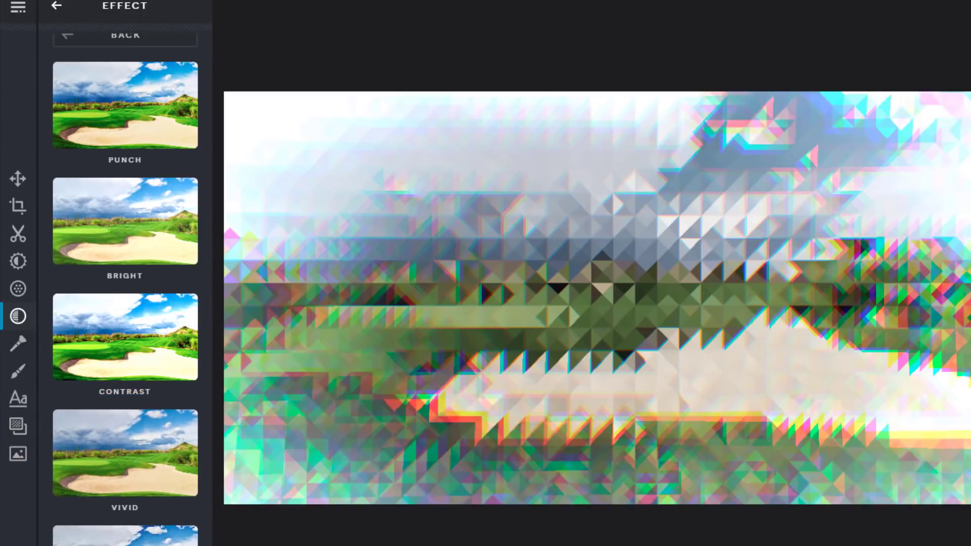
key(ctrl+z)
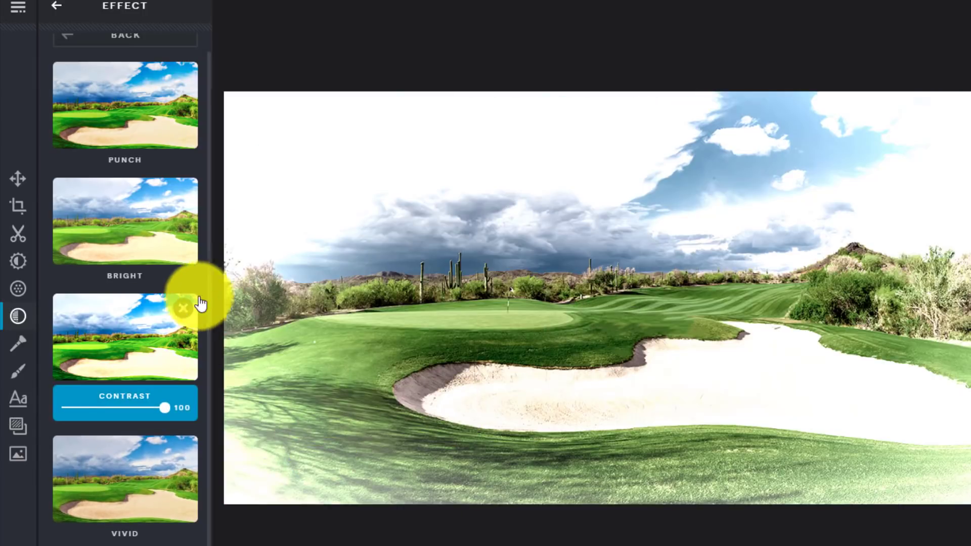
click(183, 309)
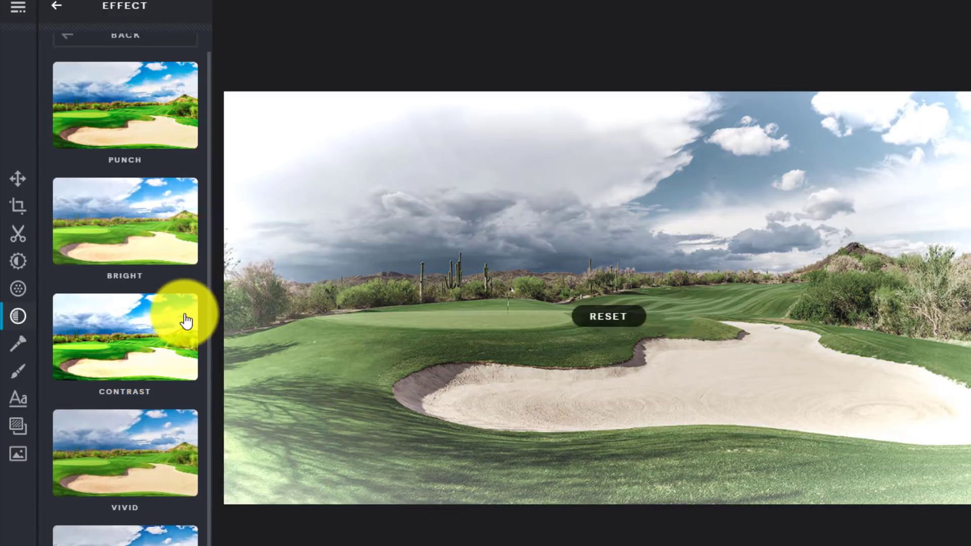
click(72, 45)
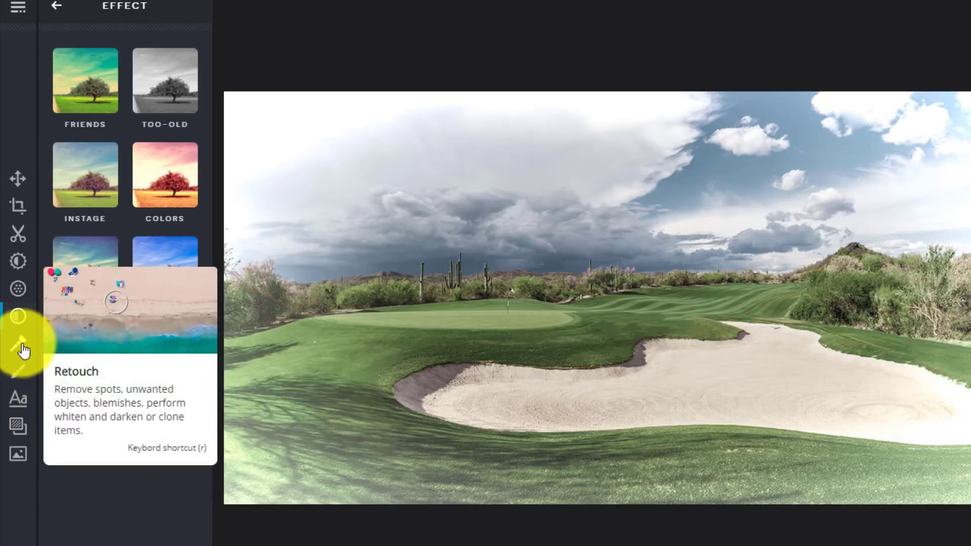
Add a new drawing and paint the word "Go" freehand in orange over the cloudy sky.
click(19, 373)
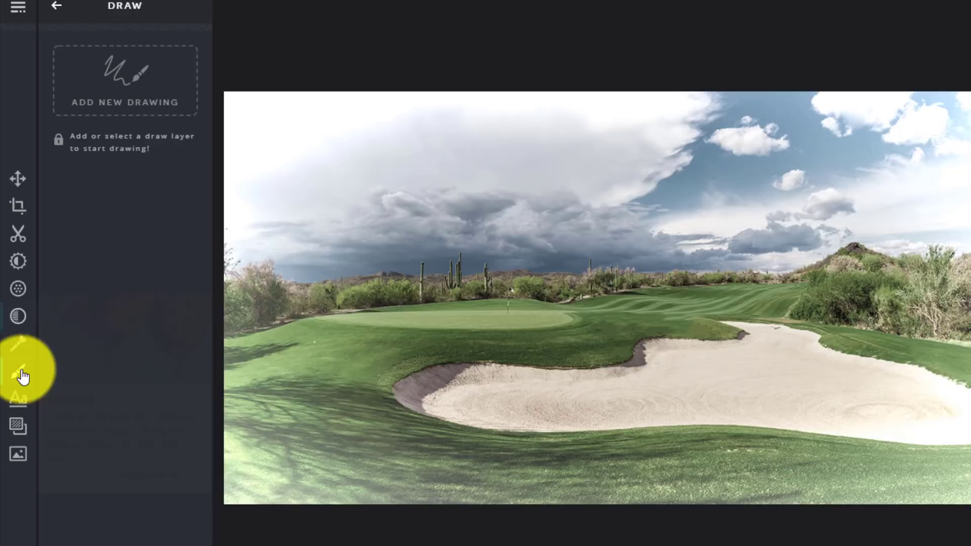
click(90, 84)
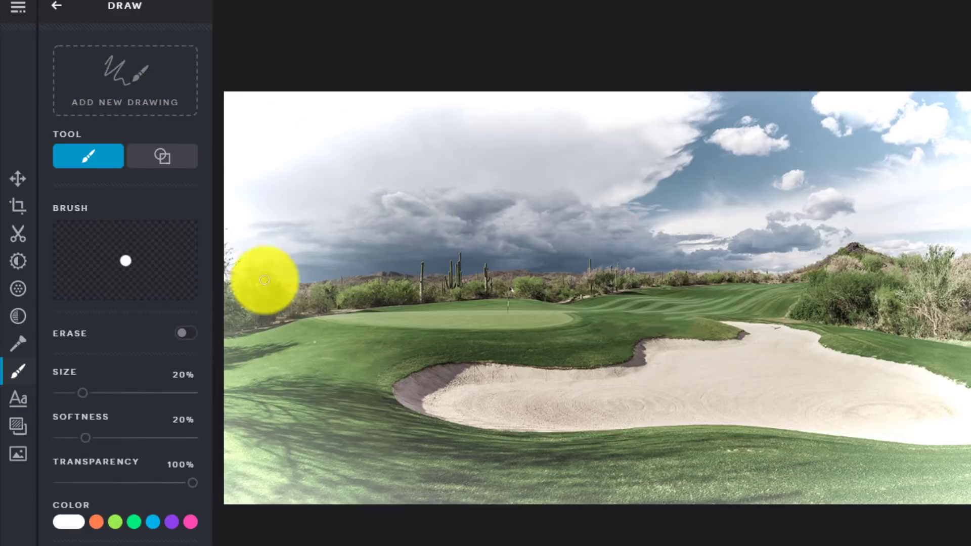
click(96, 522)
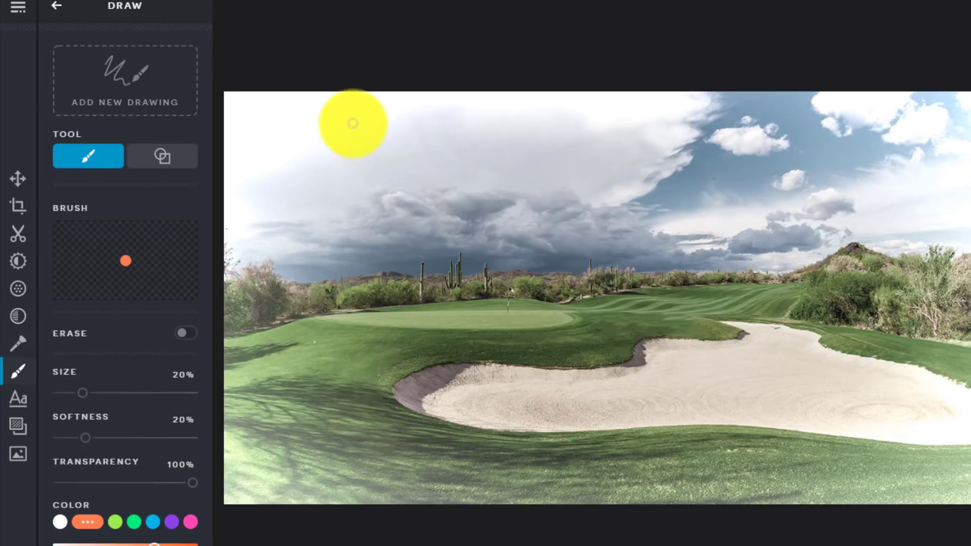
mouse_move(359, 124)
mouse_down()
mouse_move(305, 135)
mouse_move(295, 196)
mouse_move(361, 224)
mouse_move(373, 195)
mouse_move(328, 198)
mouse_up()
mouse_move(426, 165)
mouse_down()
mouse_move(413, 223)
mouse_move(455, 201)
mouse_move(425, 162)
mouse_up()
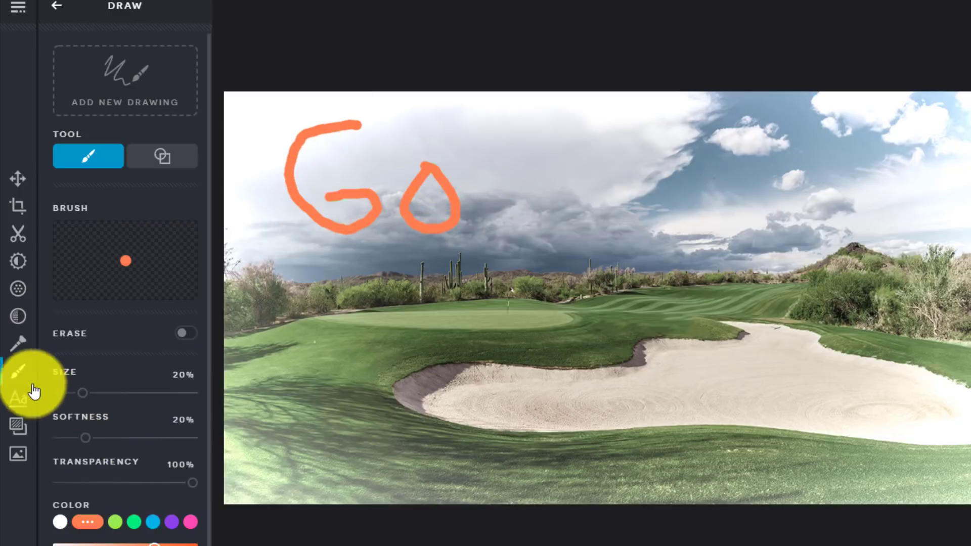
Add a new text reading "Golf is the Greatest Sport" to the photo.
click(18, 398)
click(150, 76)
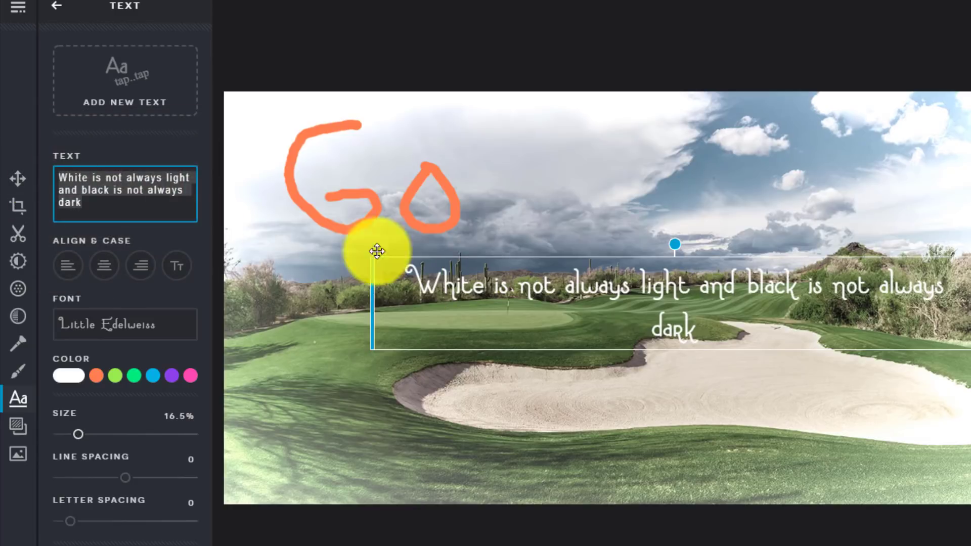
key(BackSpace)
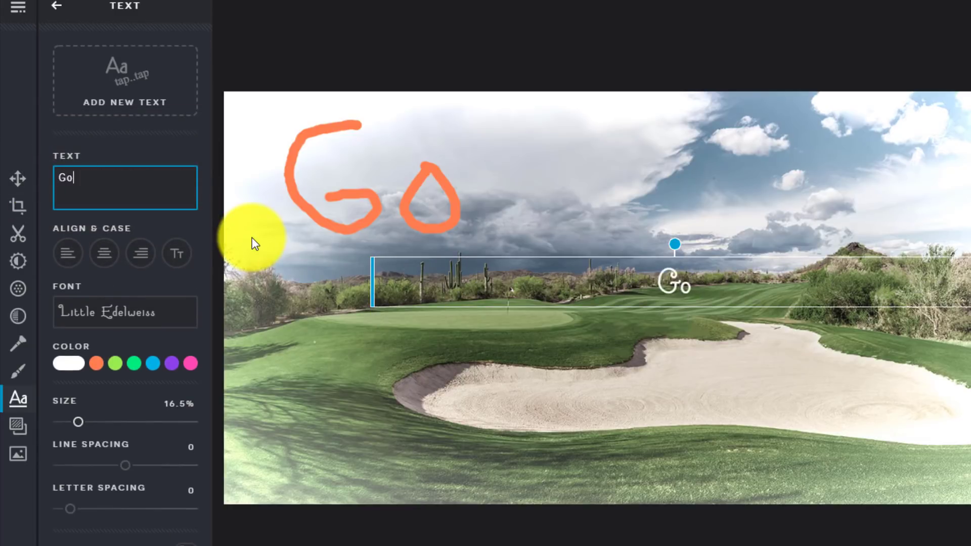
text(Golf is the Gre)
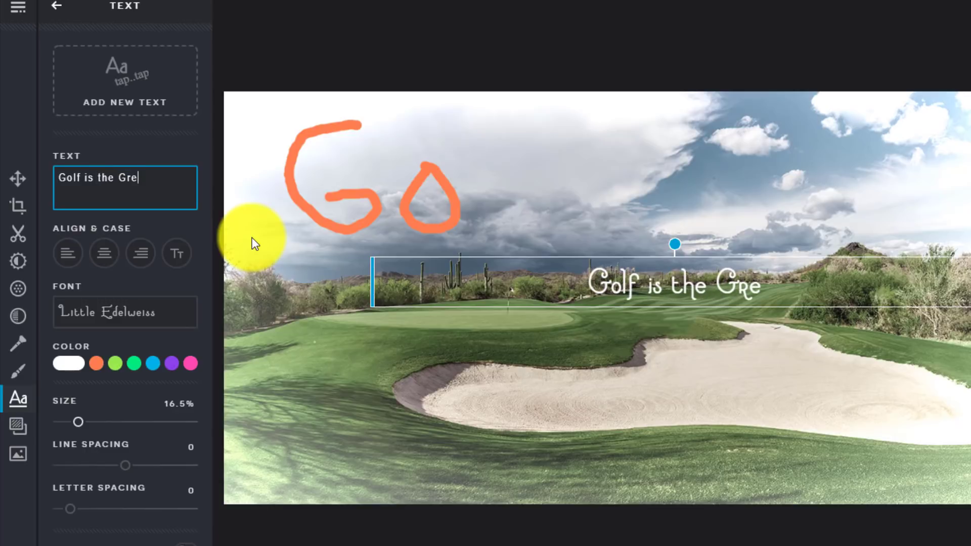
text(atest Sport)
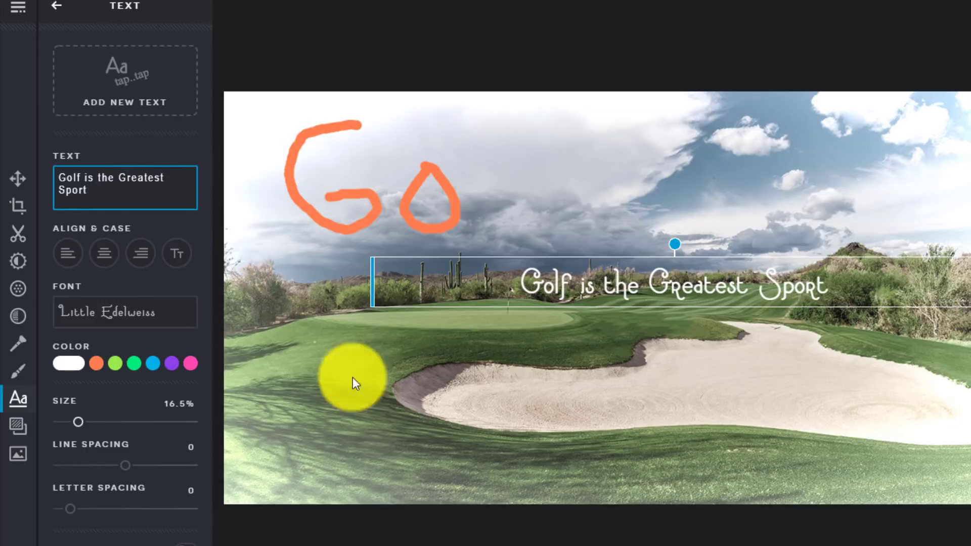
Try the dark burnt-edge border from the border elements on the photo, and remove it.
click(17, 435)
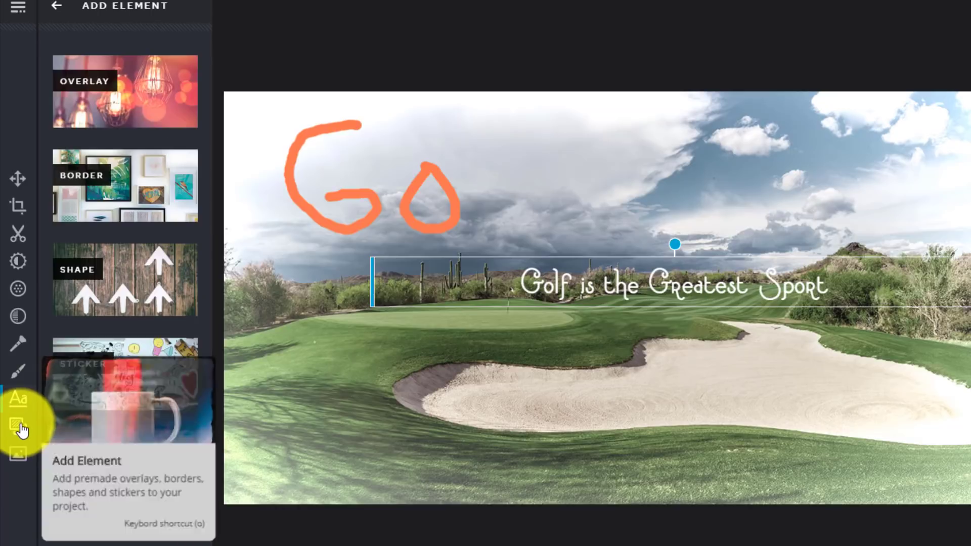
click(105, 192)
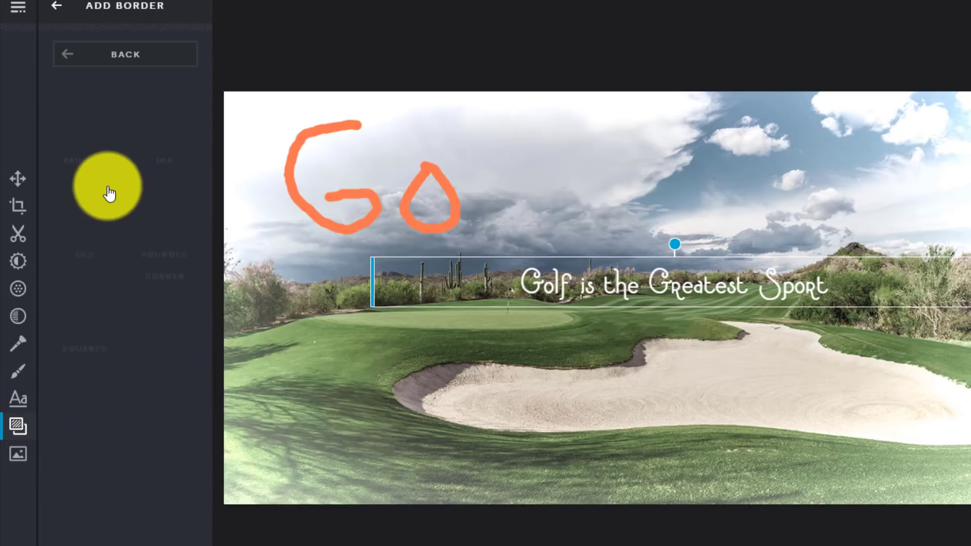
click(89, 216)
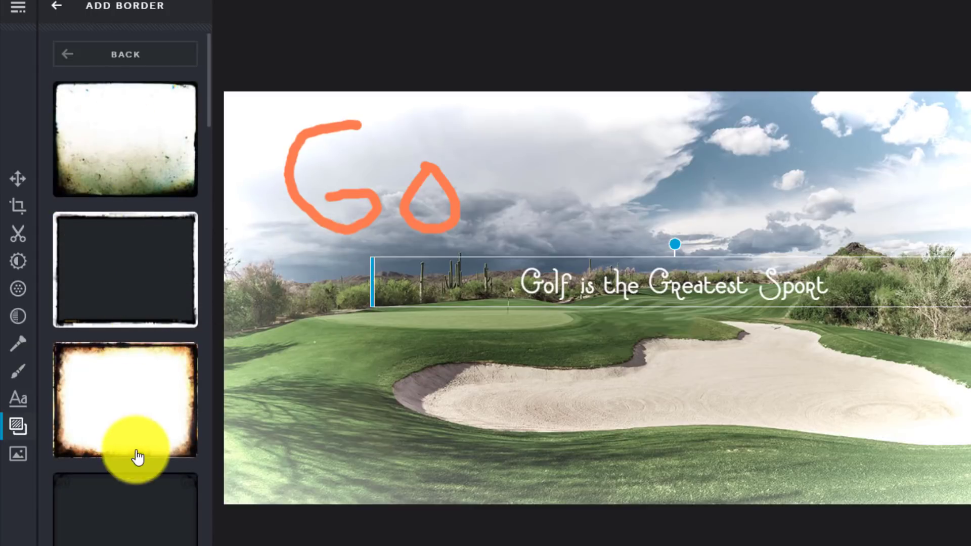
click(147, 427)
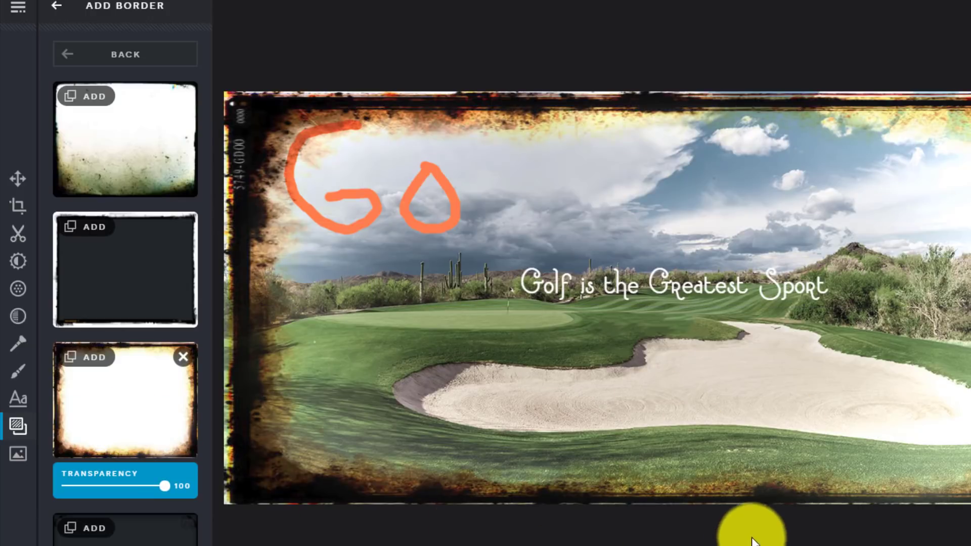
click(183, 357)
Try the black floral ornament border and the grey grunge border below it, removing each one from the photo.
scroll(138, 423, down, 10)
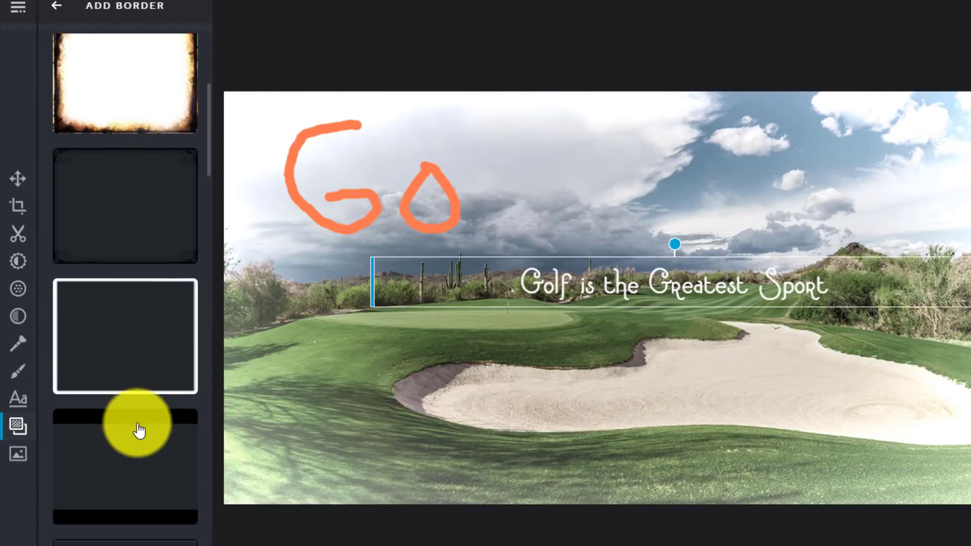
click(130, 377)
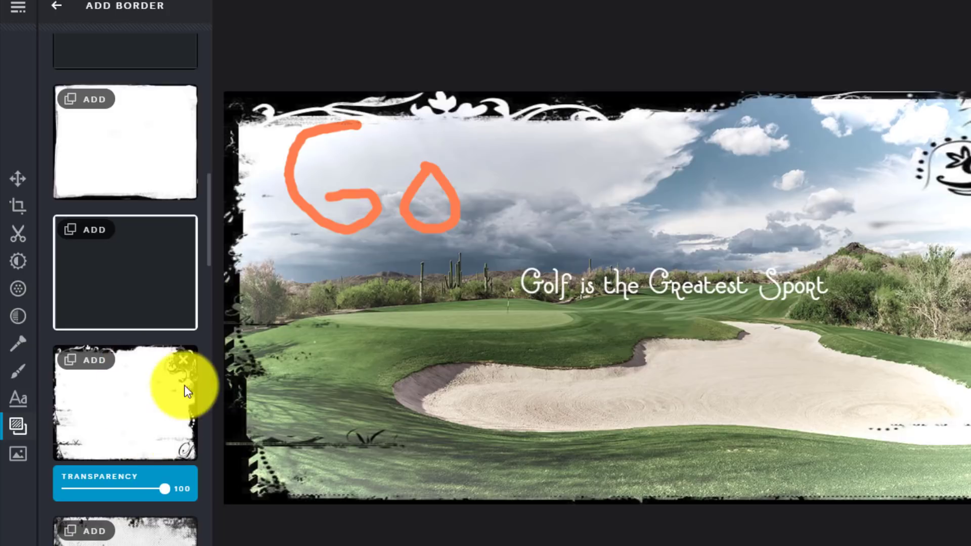
click(183, 360)
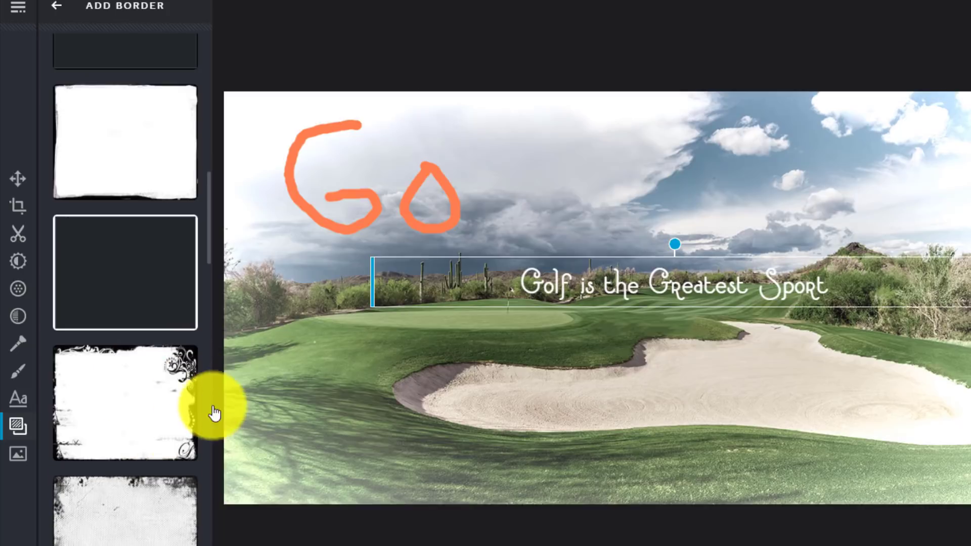
click(143, 524)
click(183, 490)
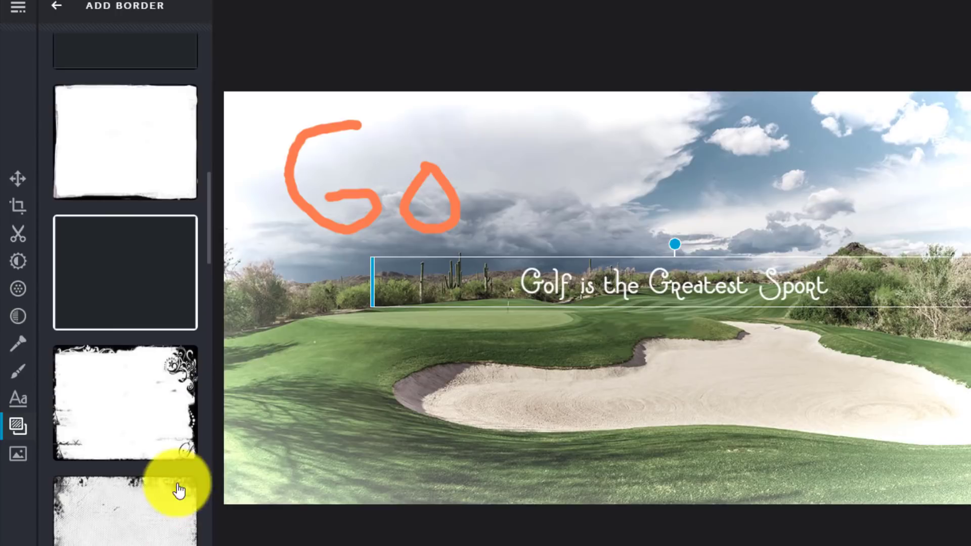
Apply a rough white-edged border around the photo, and reopen the active golf1.jpg project from the history.
scroll(141, 435, down, 4)
click(130, 535)
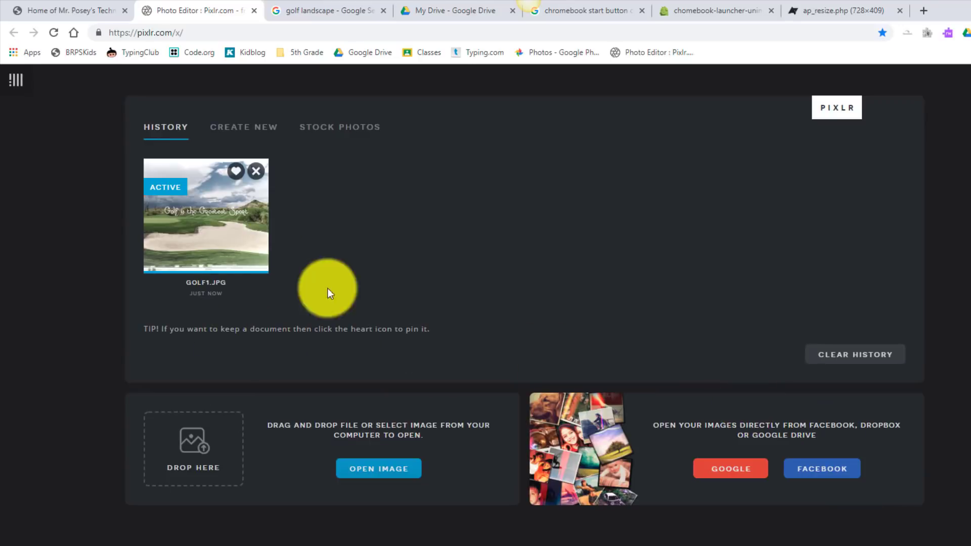
click(210, 234)
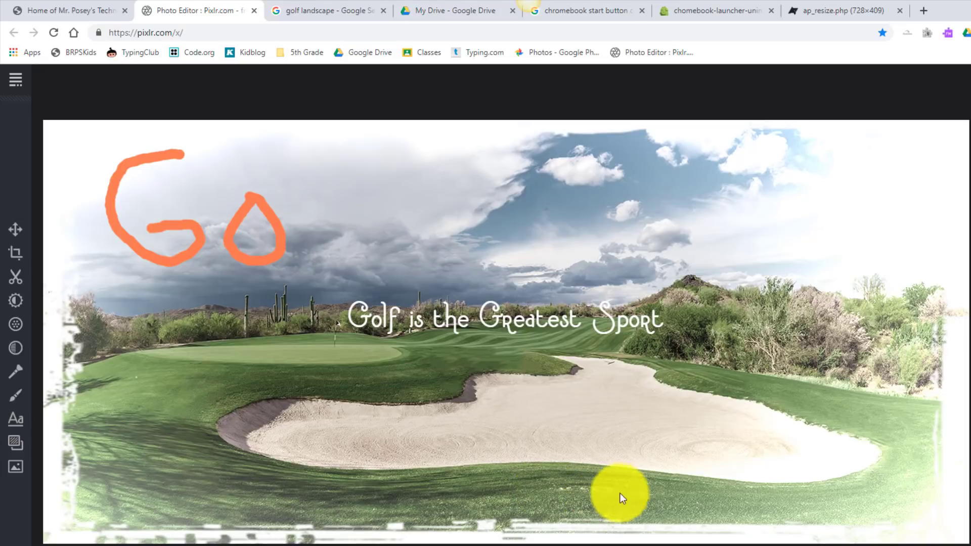
Save the finished picture as golf1a in JPG format at high quality and download it.
key(ctrl+s)
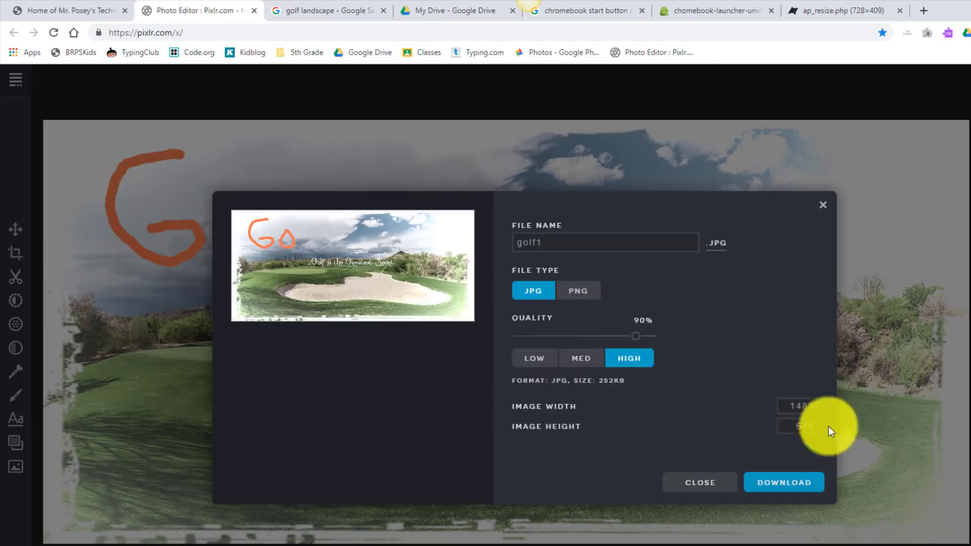
click(556, 247)
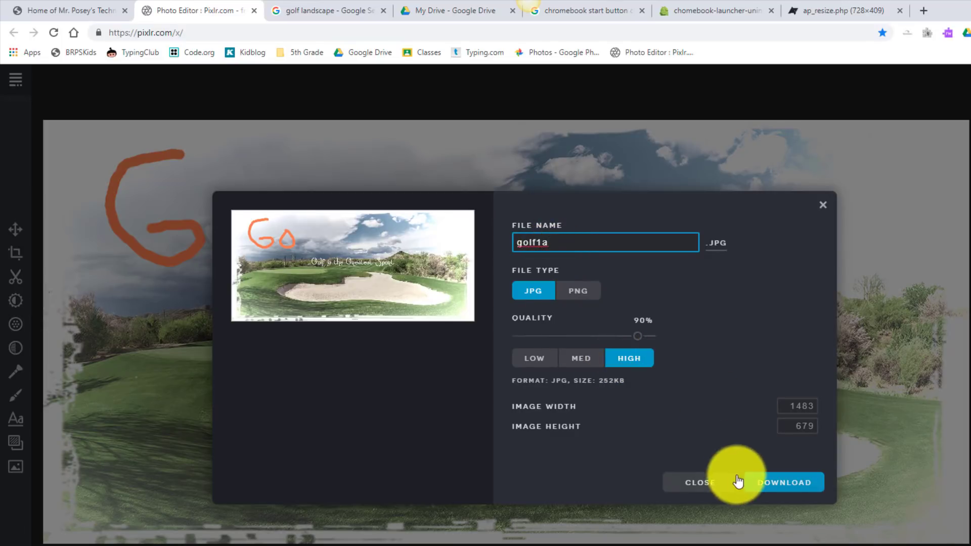
click(777, 484)
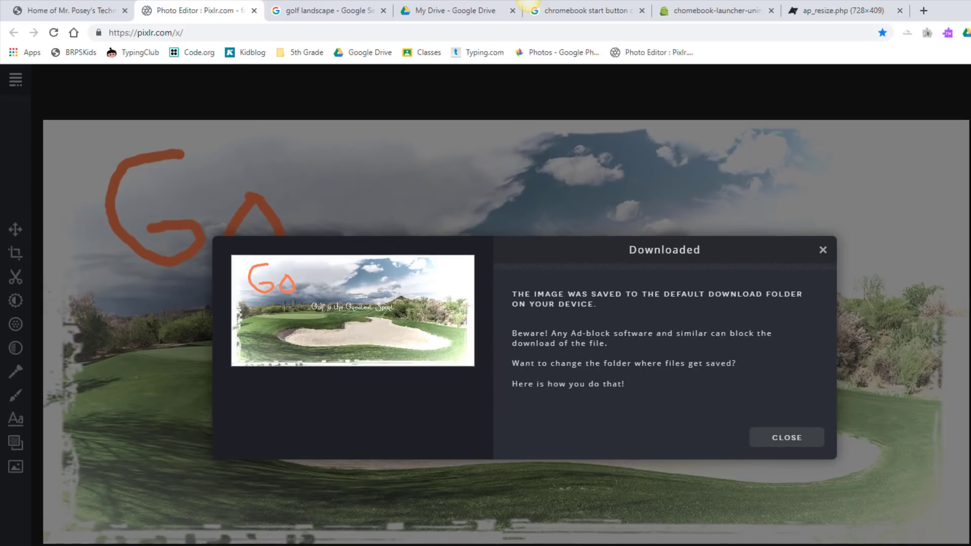
Switch to File Explorer and open the Downloads folder to locate the golf1a image.
key(alt+Tab)
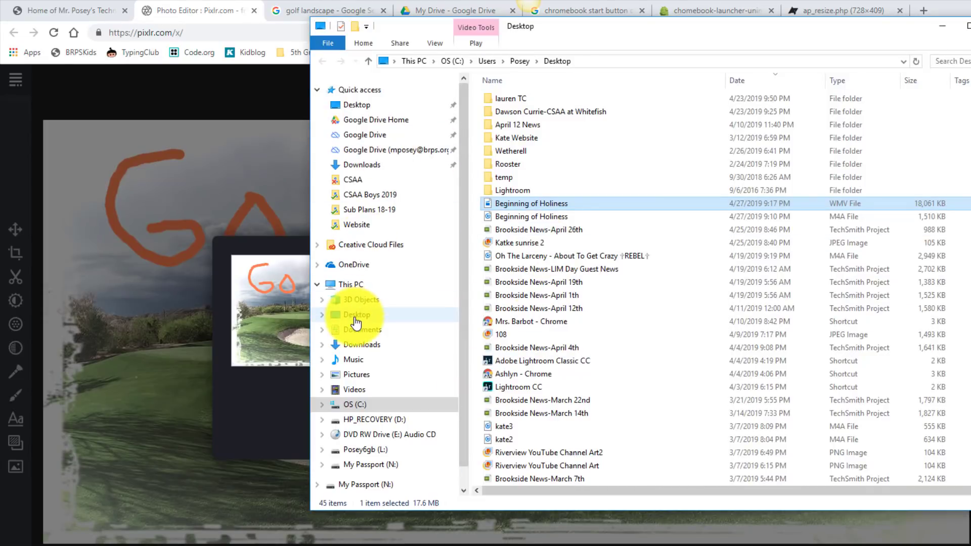
click(362, 344)
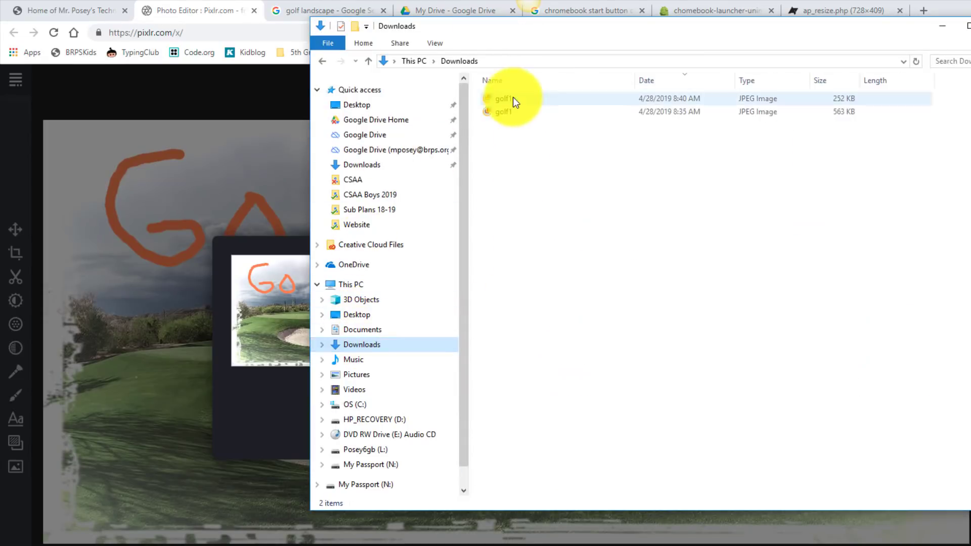
drag(608, 29, 331, 109)
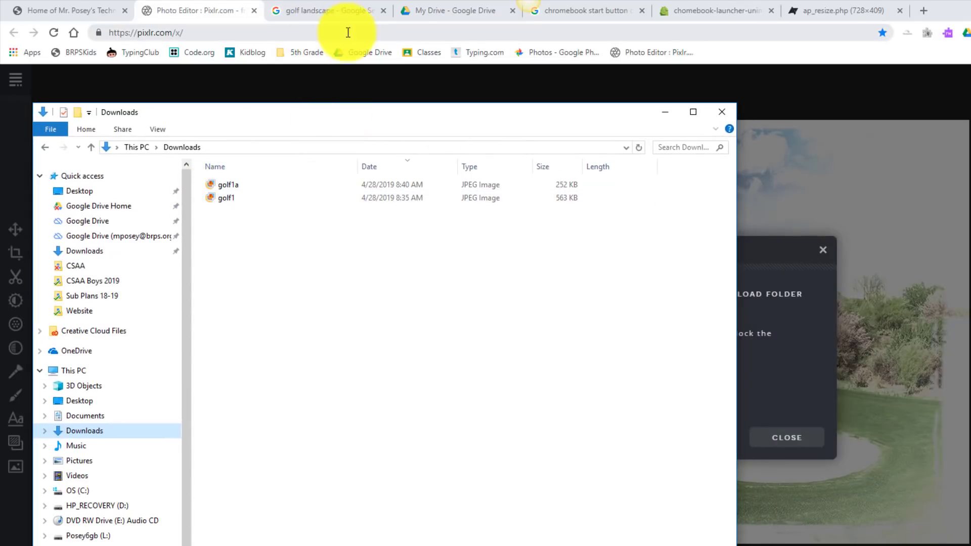
Switch to My Drive in Google Drive and try to upload golf1a from the Downloads folder into it.
click(459, 10)
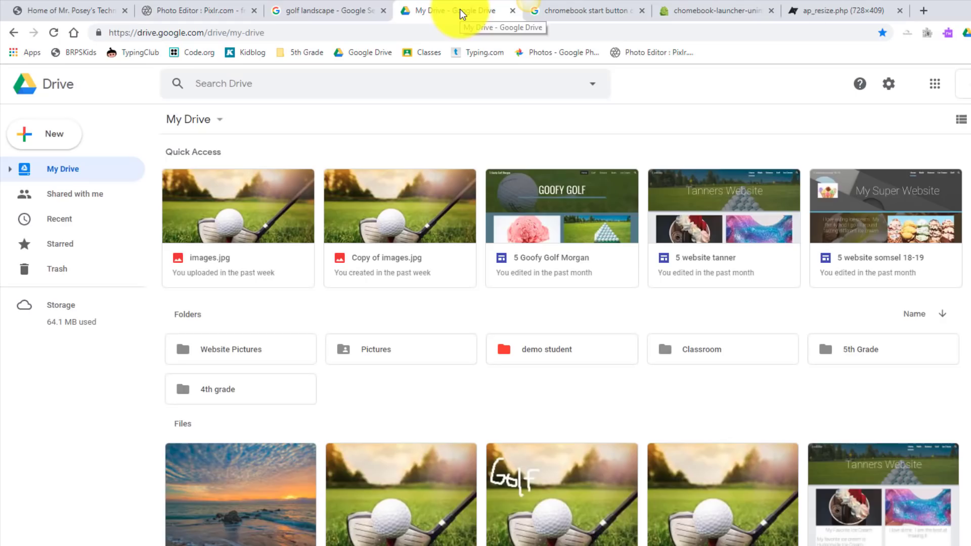
scroll(588, 448, down, 3)
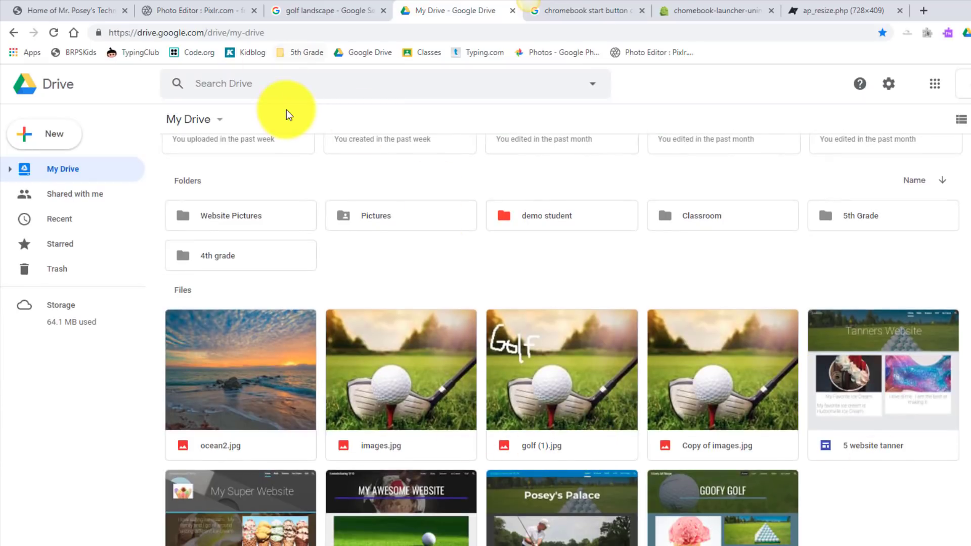
key(alt+Tab)
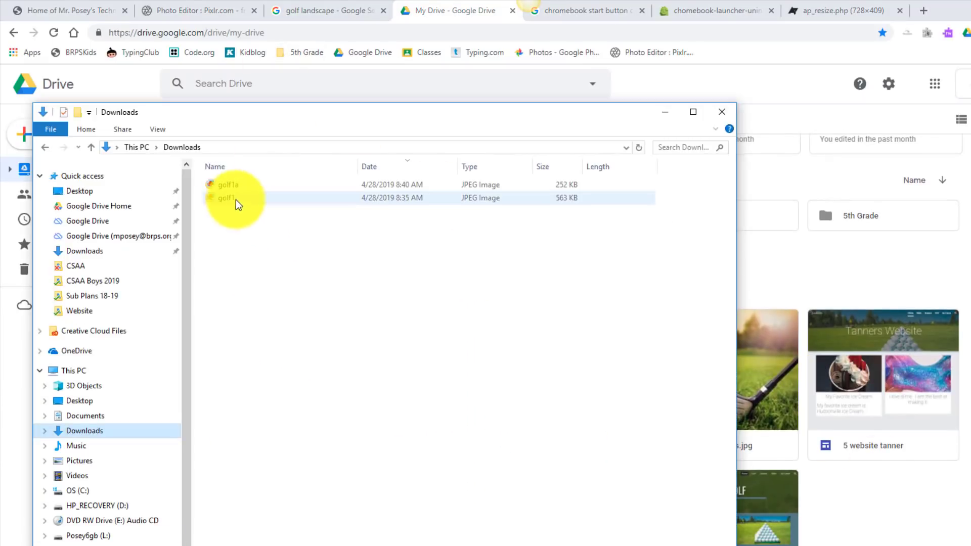
click(225, 185)
drag(224, 184, 444, 391)
drag(524, 116, 306, 174)
drag(96, 244, 840, 524)
click(510, 172)
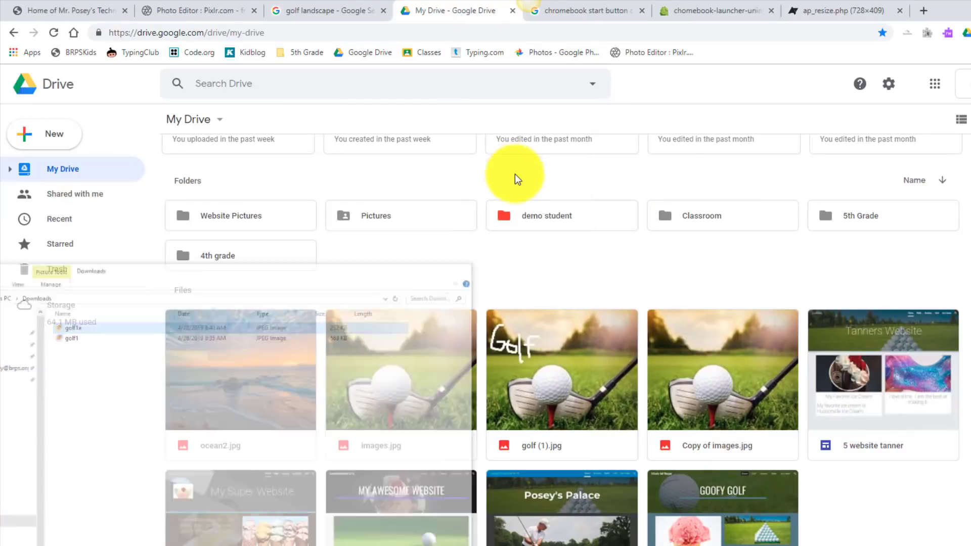
View the contents of the Pictures folder in Google Drive, and return to My Drive.
double_click(384, 221)
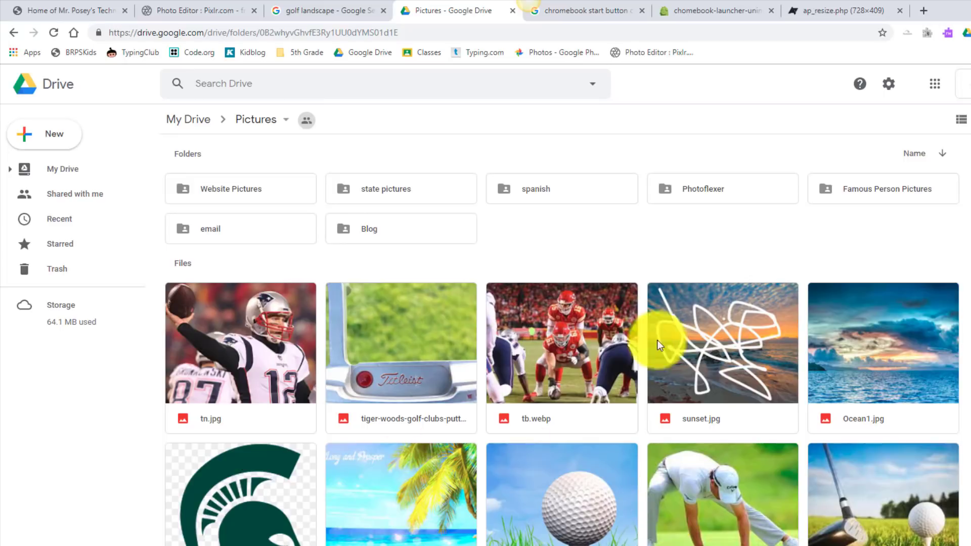
click(250, 120)
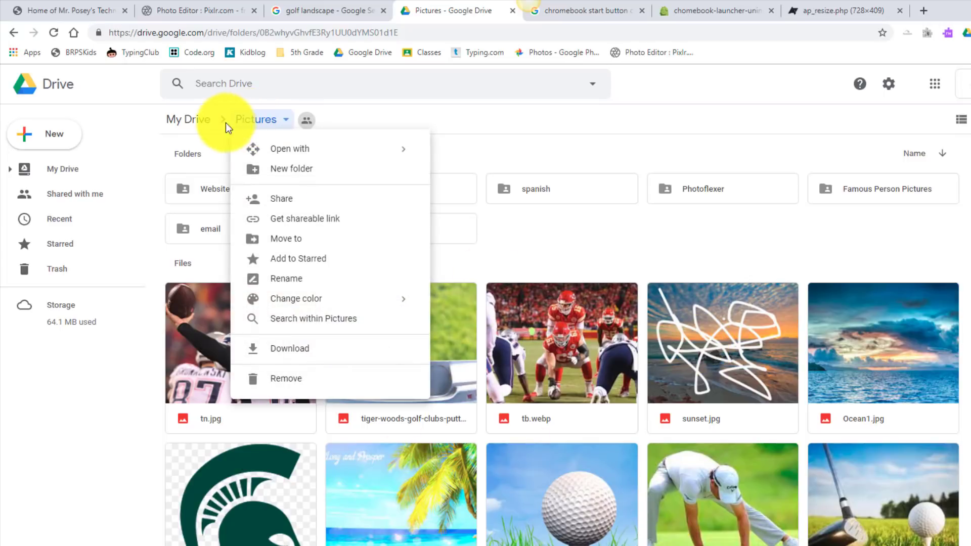
click(198, 120)
scroll(505, 404, down, 3)
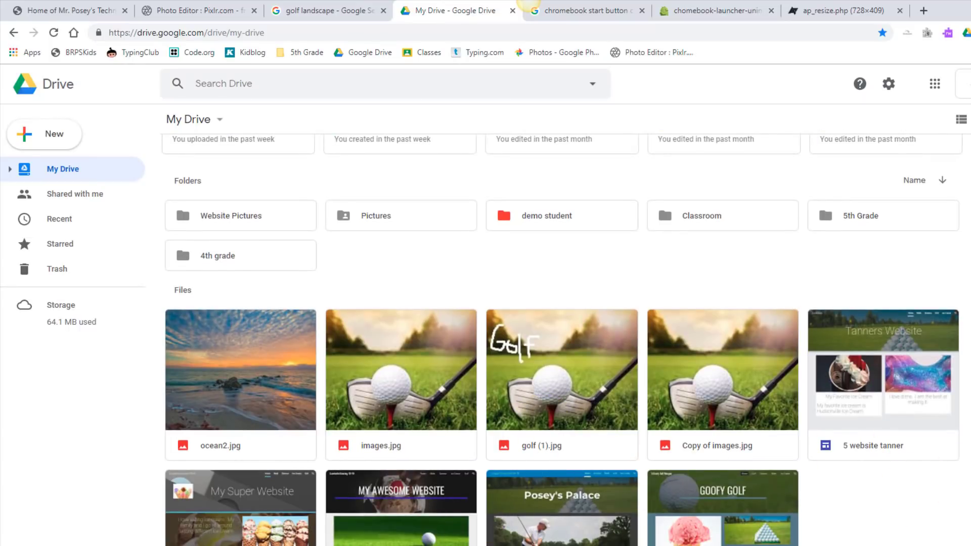
key(alt+Tab)
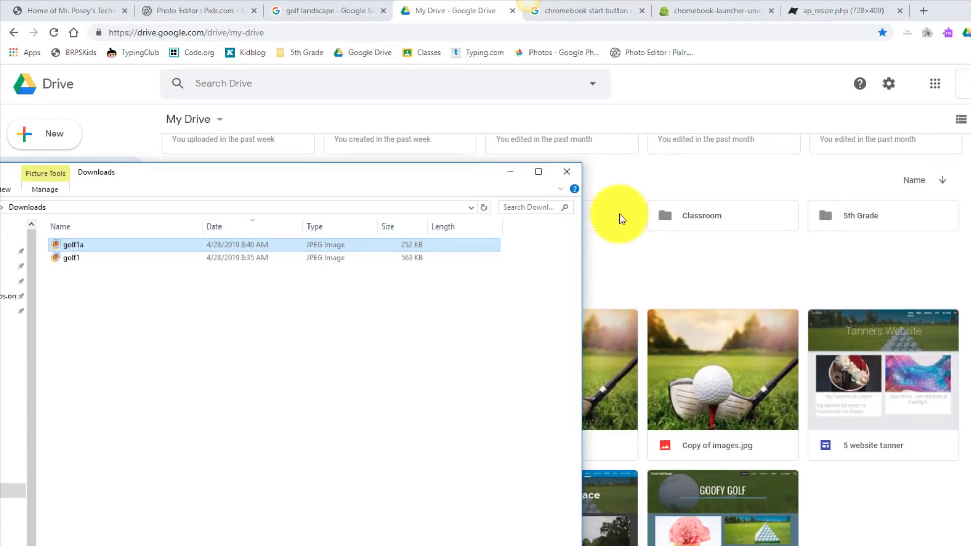
Examine the Chromebook launcher pictures in the open browser pages to see where the Files app is found.
click(592, 16)
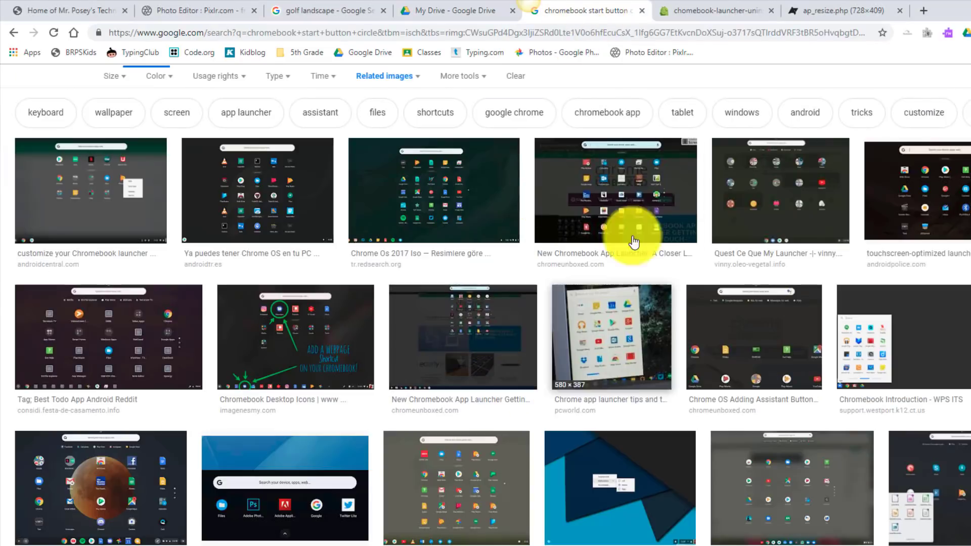
click(736, 12)
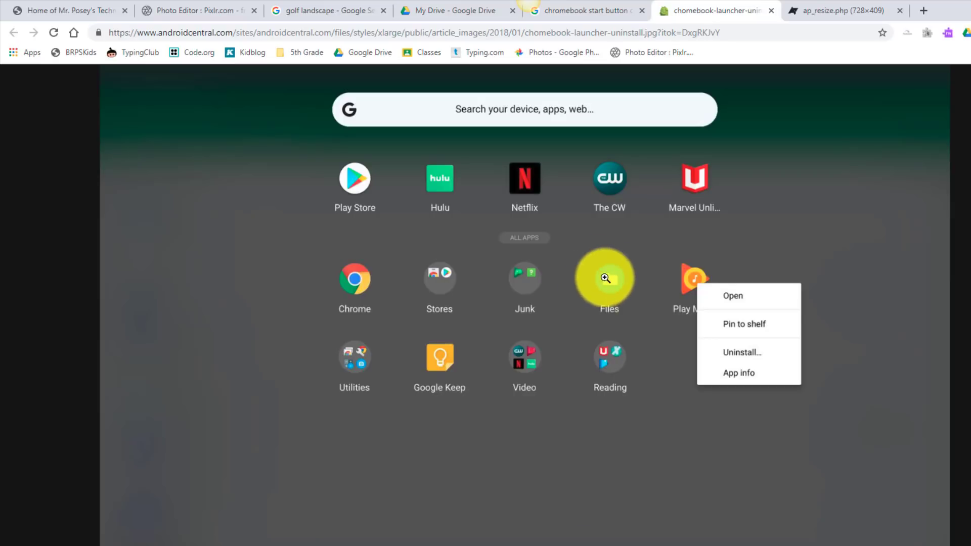
click(819, 8)
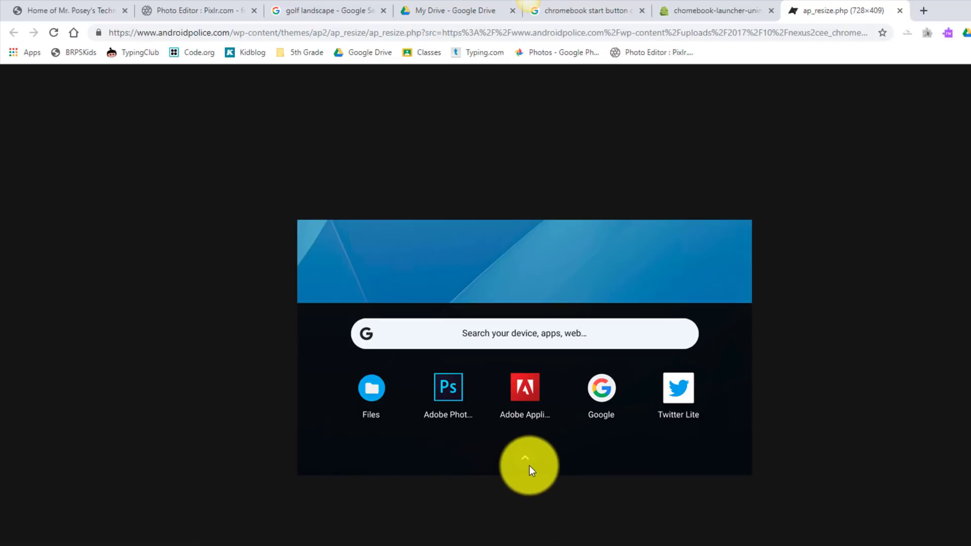
click(680, 11)
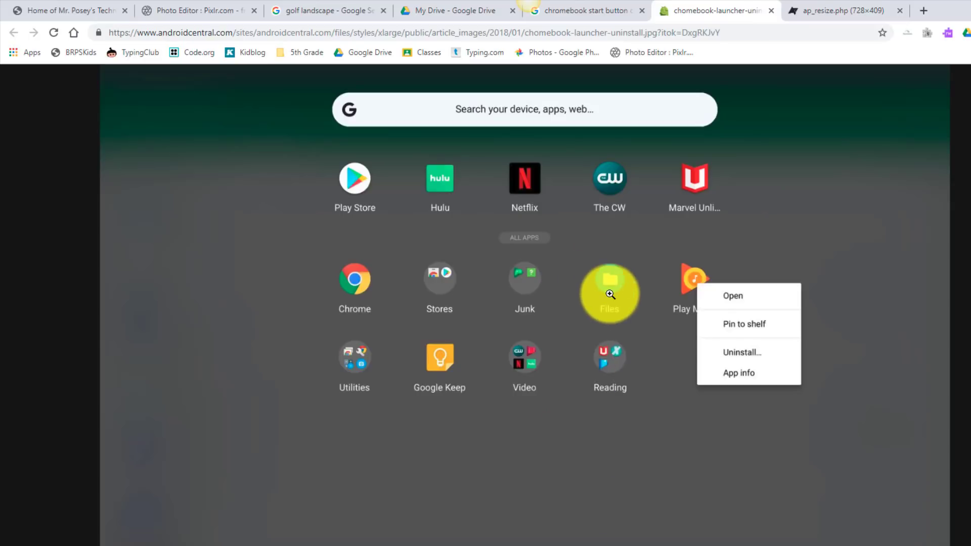
Return to My Drive in Google Drive and bring the Downloads window containing golf1a in front of it.
key(alt+Tab)
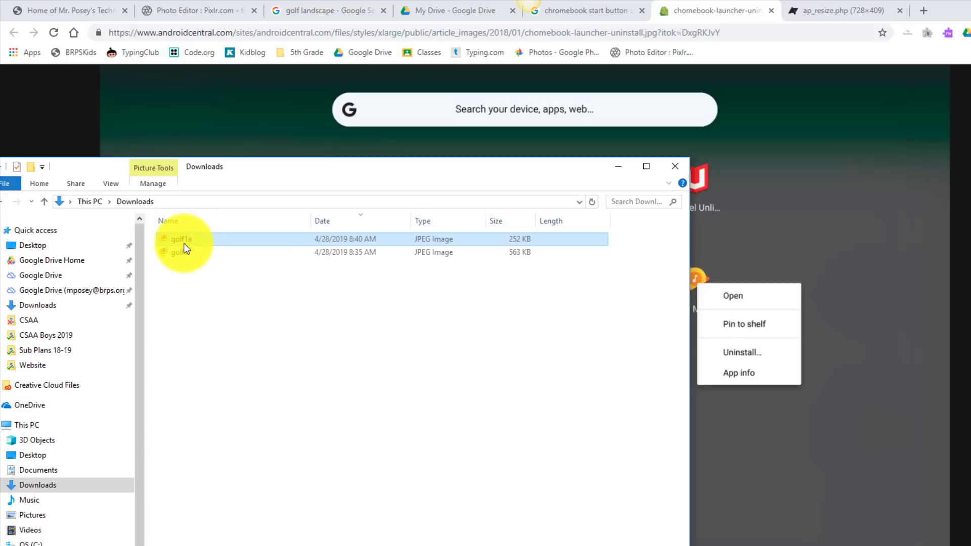
click(458, 6)
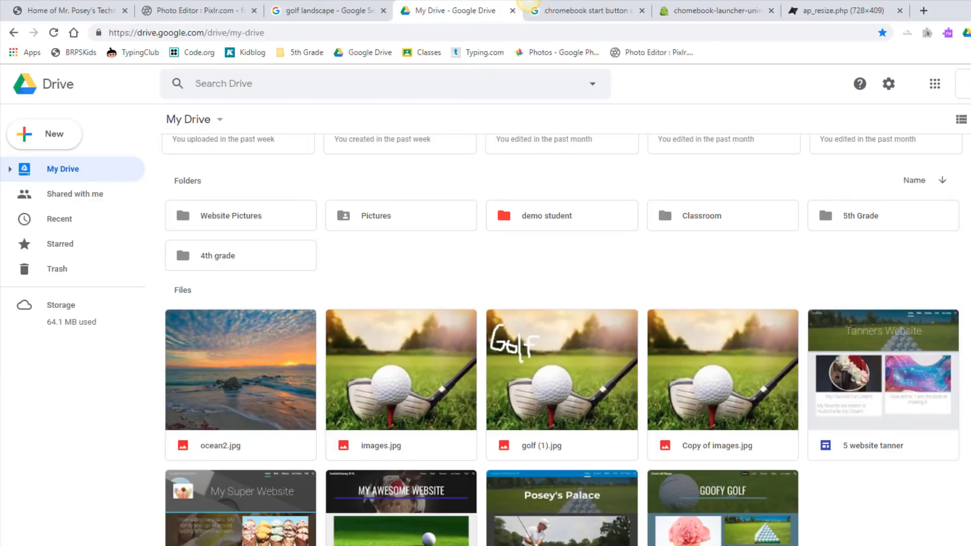
click(74, 544)
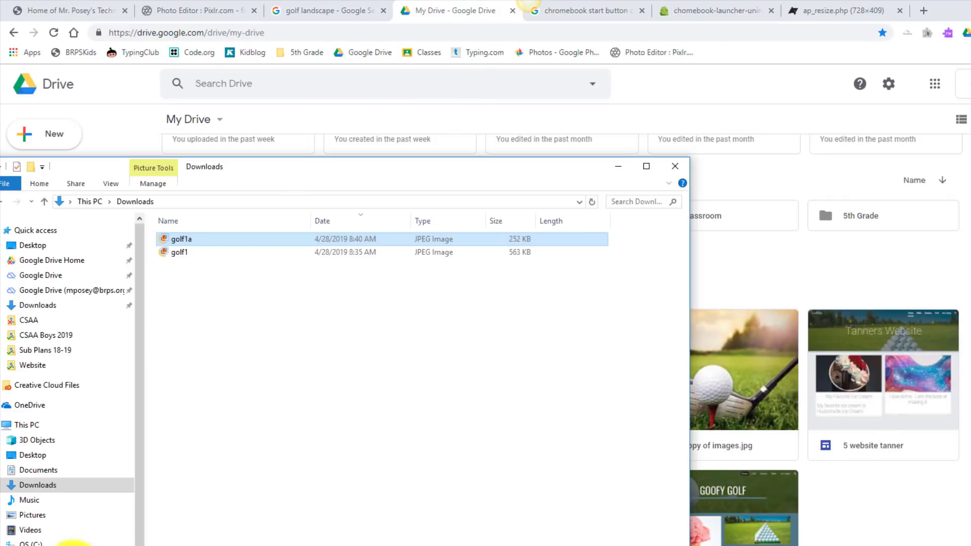
Upload golf1a from the Downloads folder into My Drive in Google Drive.
drag(177, 239, 894, 544)
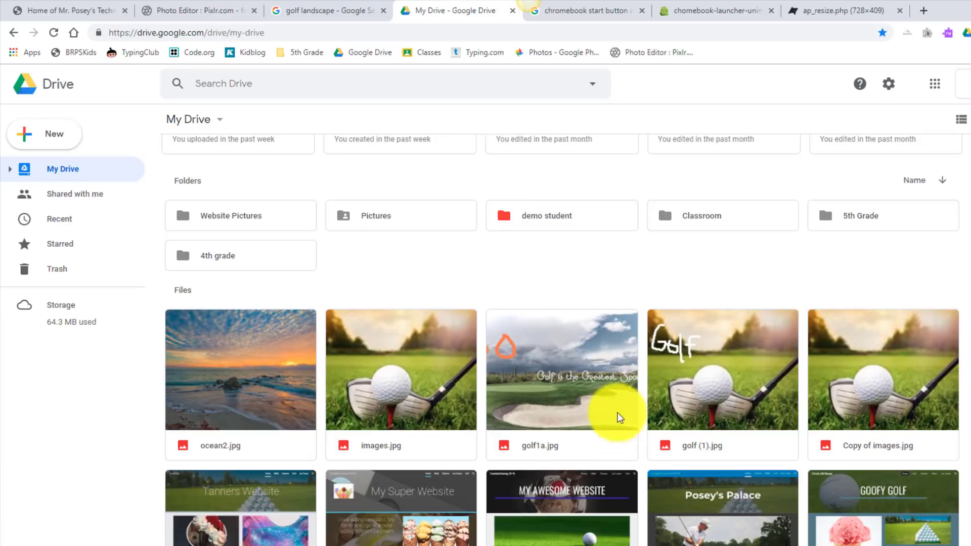
Switch to the Pixlr photo editor, dismiss the download message and remove GOLF1.JPG from the document history.
click(187, 10)
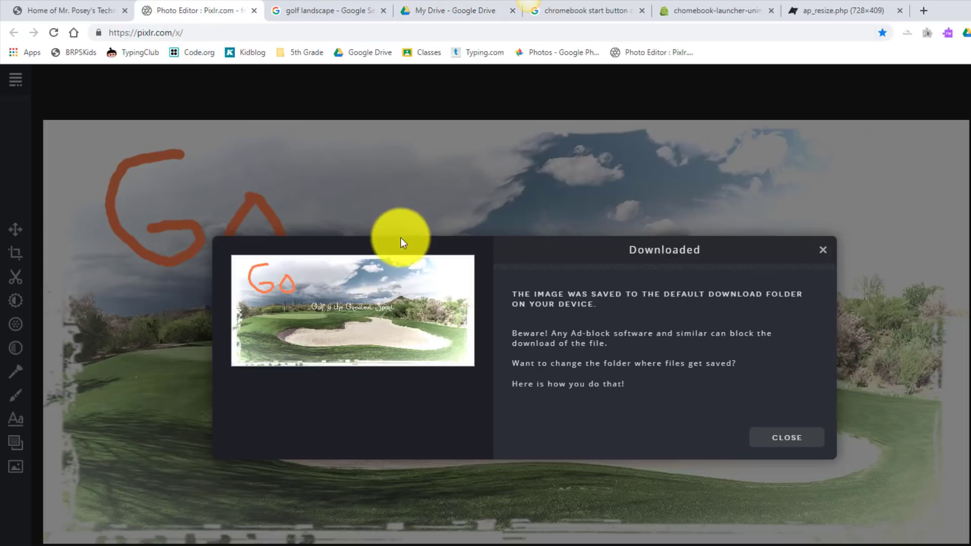
click(789, 438)
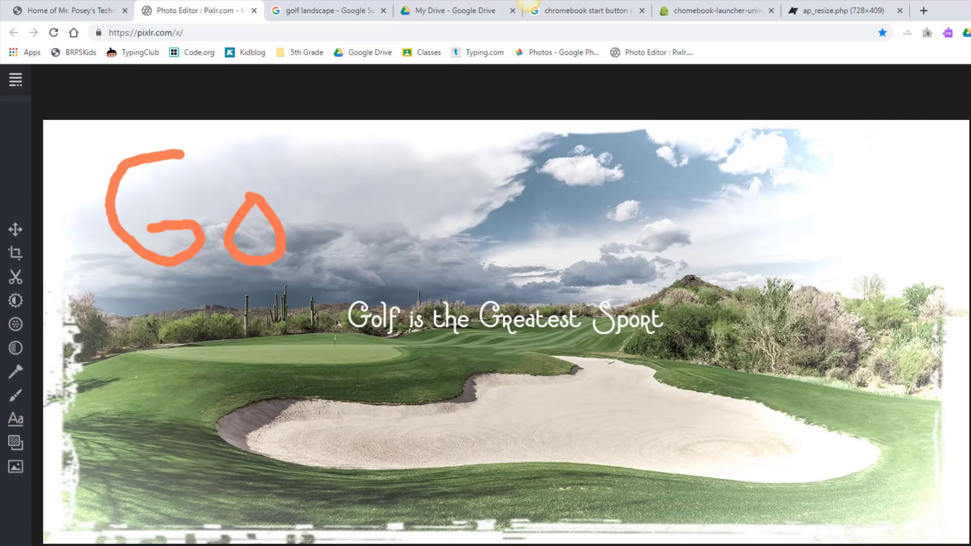
click(16, 79)
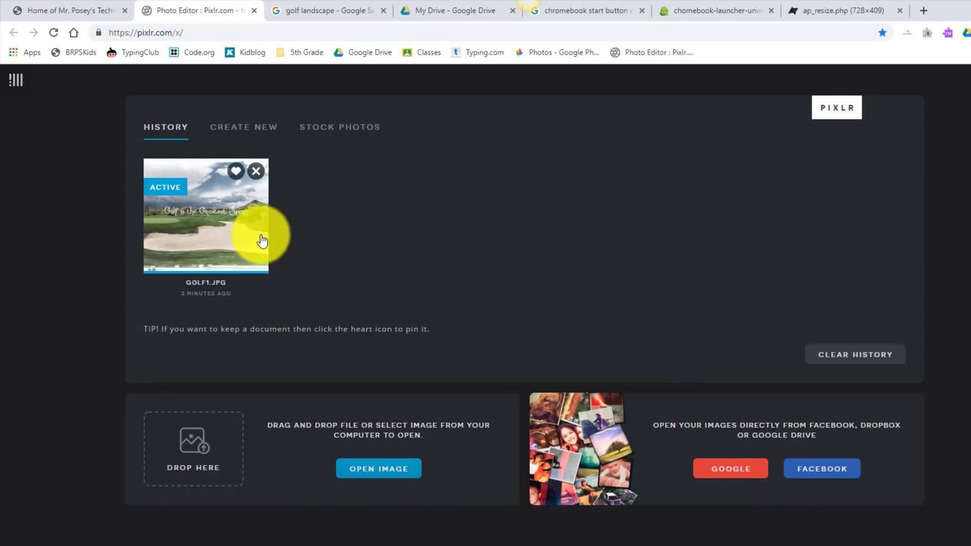
click(255, 170)
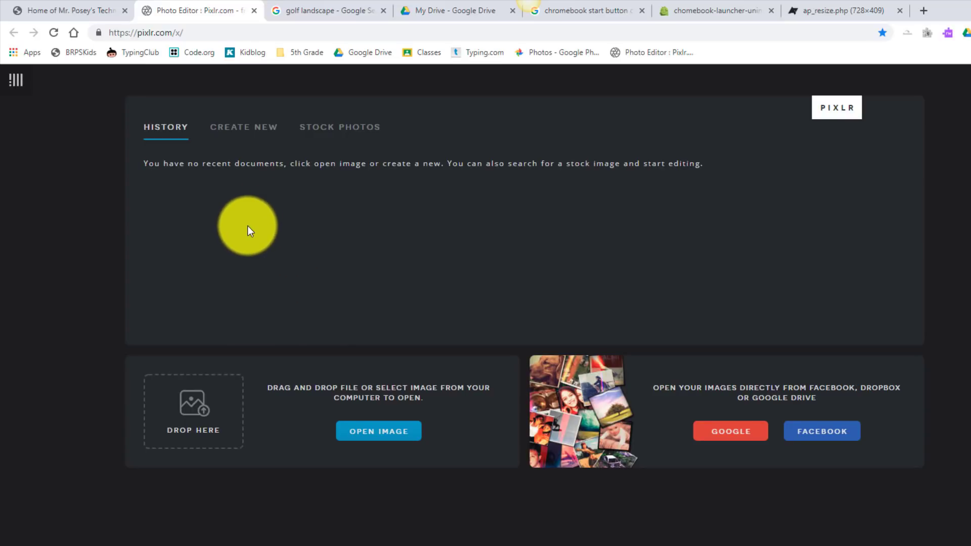
Delete golf1a and golf1 from the Downloads folder while choosing an image to open, and leave the file chooser.
click(373, 438)
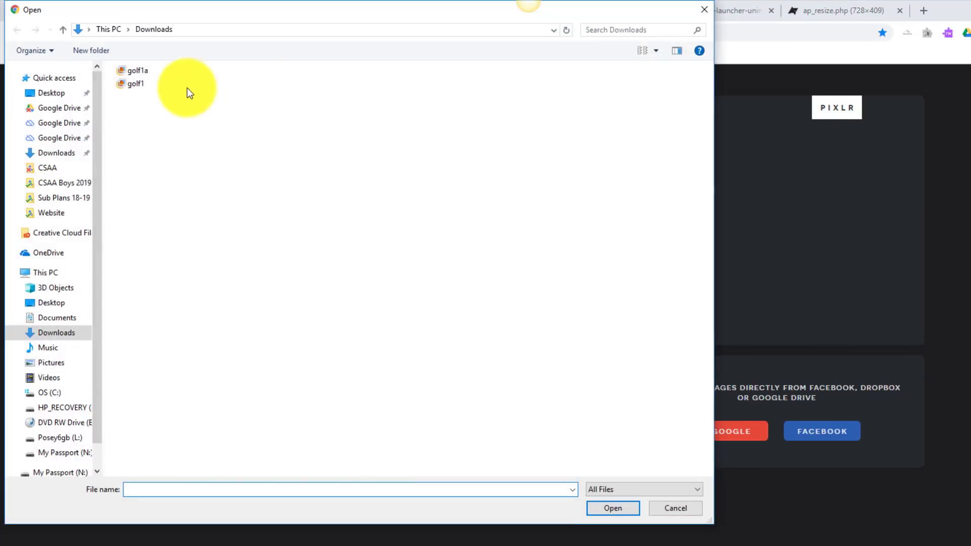
click(130, 71)
key(Delete)
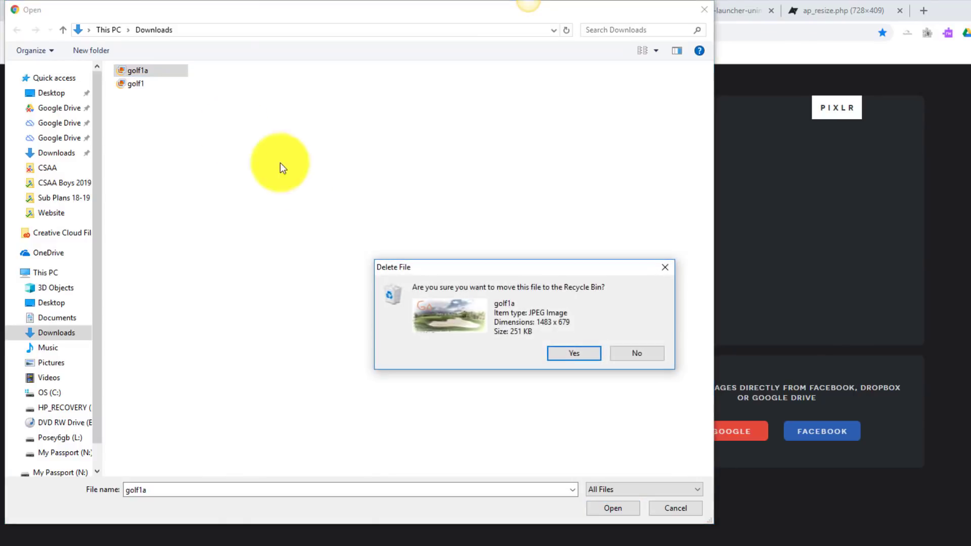
click(575, 354)
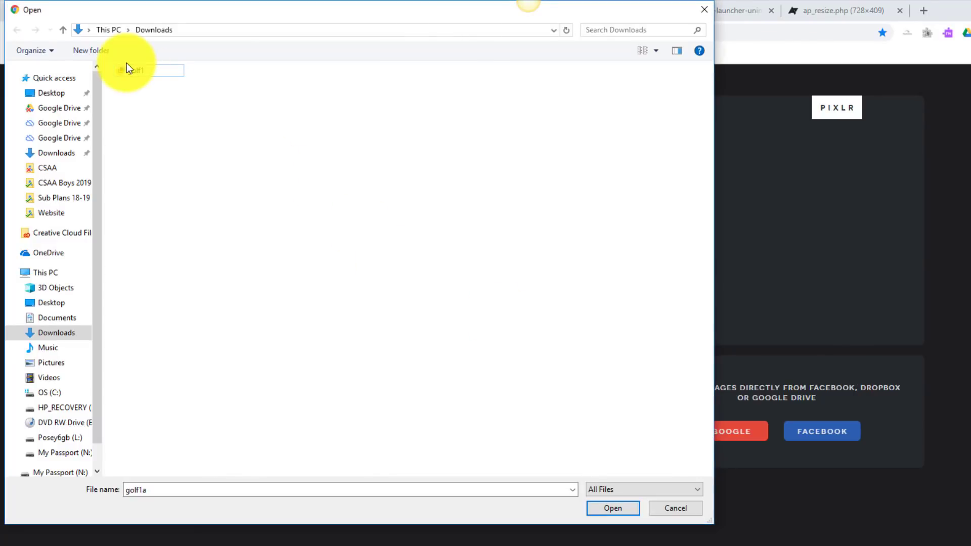
click(168, 74)
key(Delete)
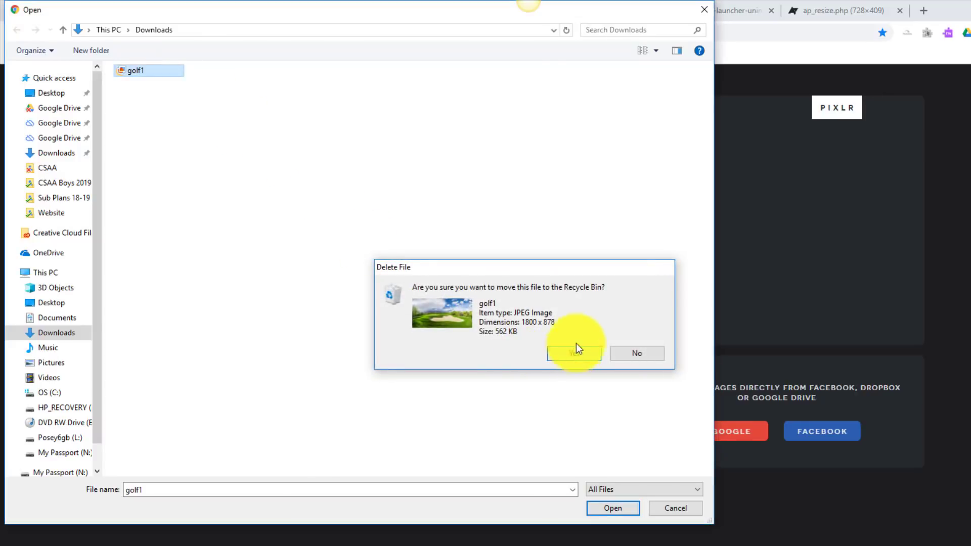
click(575, 353)
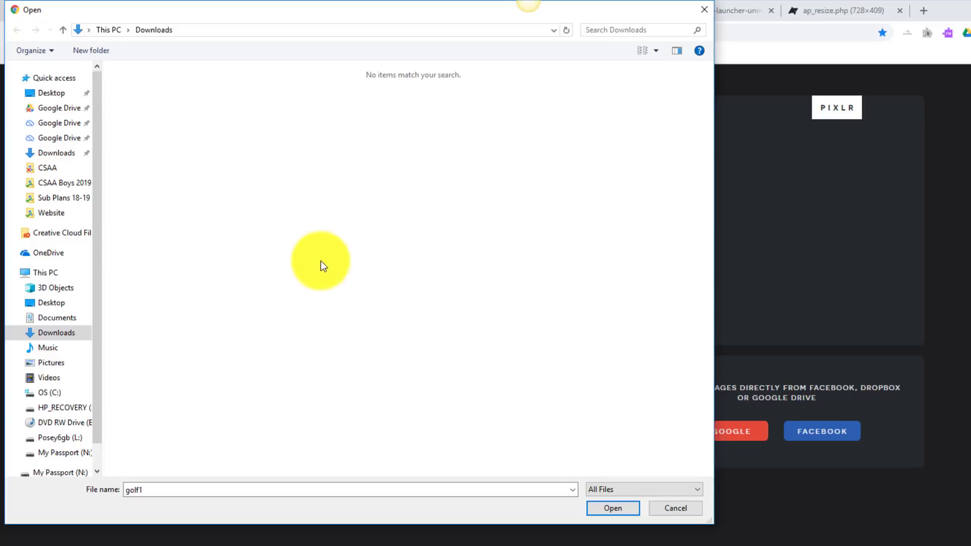
click(677, 509)
Switch to My Drive in Google Drive and download golf1a.jpg to the computer.
click(441, 6)
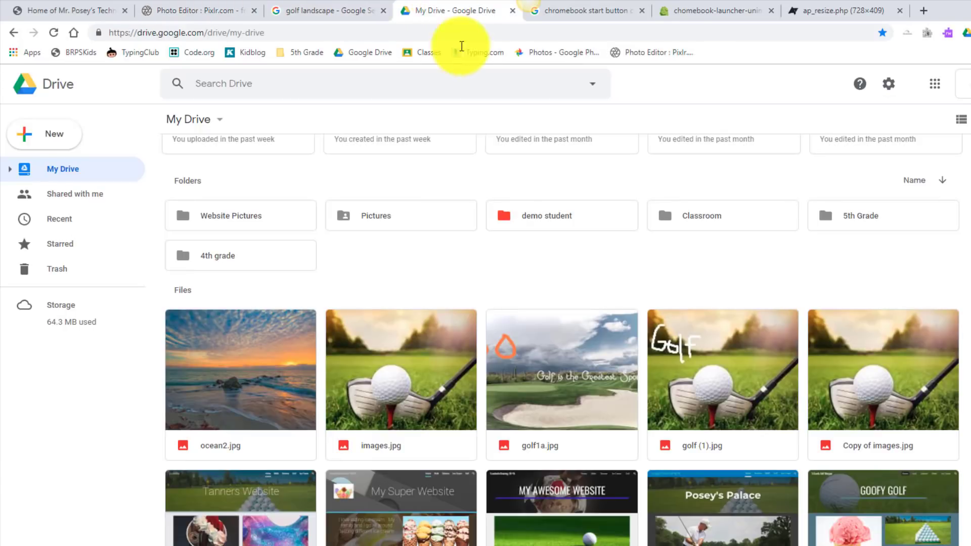
click(563, 415)
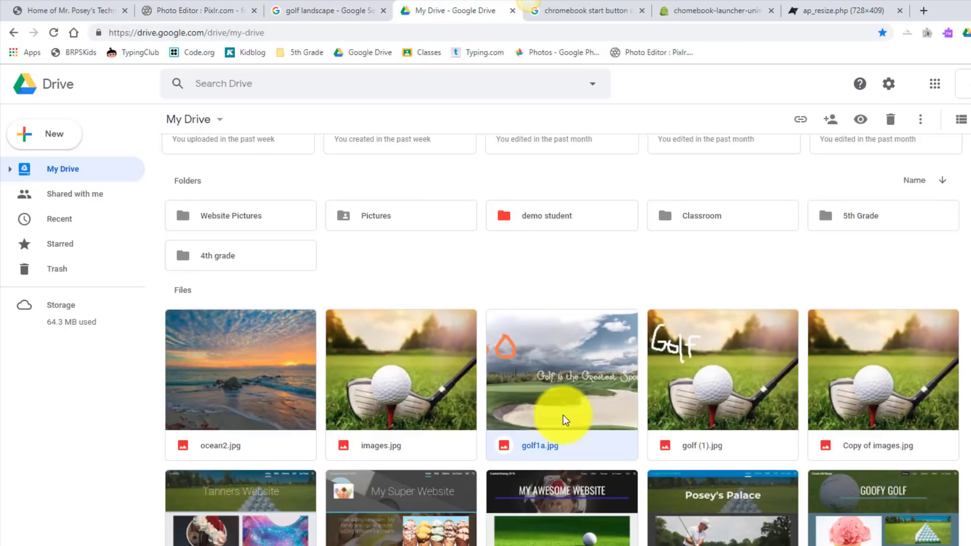
click(921, 123)
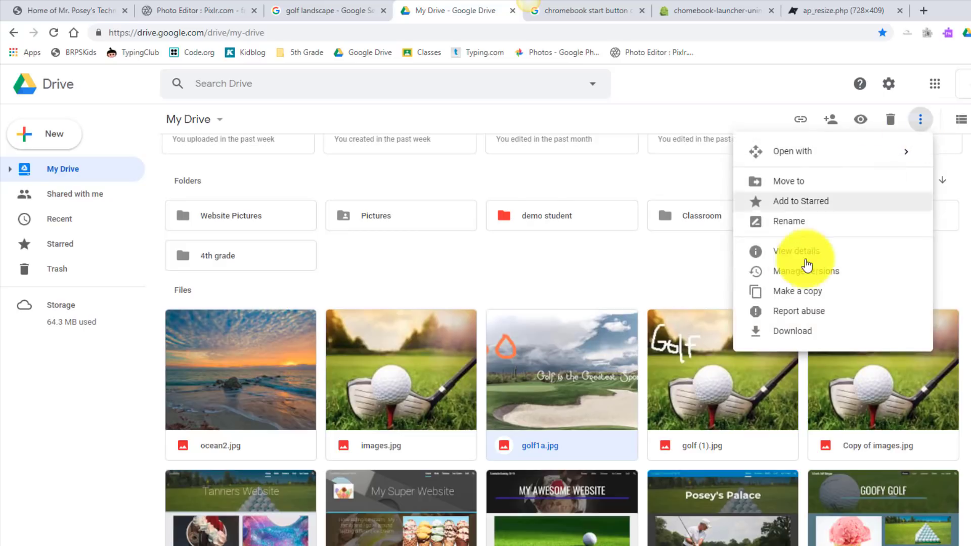
click(788, 336)
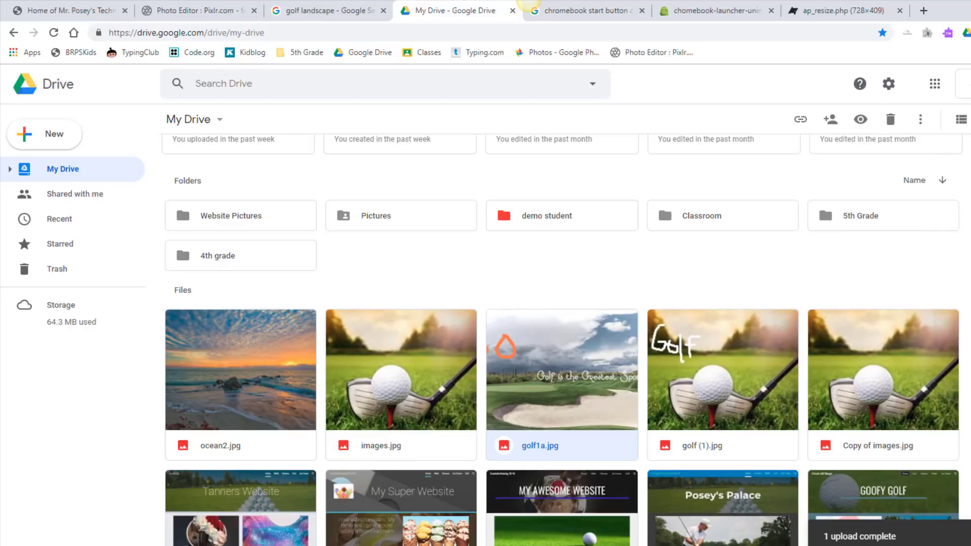
Switch to the Pixlr photo editor and open the image golf1a from the Downloads folder.
click(199, 10)
click(360, 431)
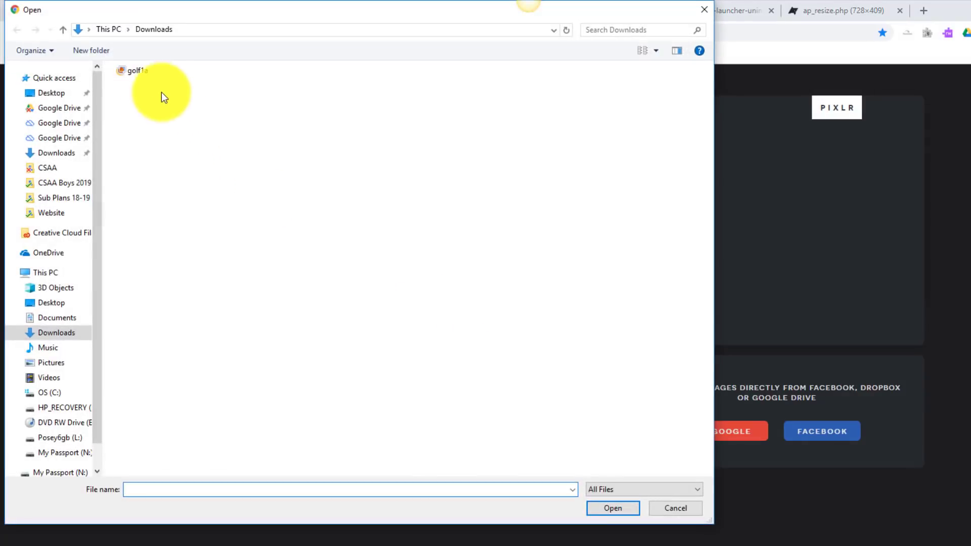
click(136, 74)
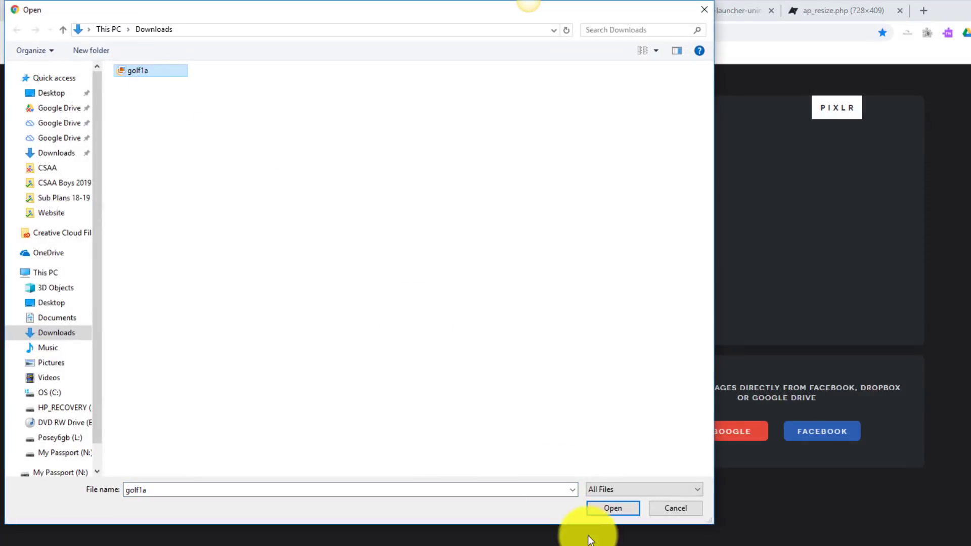
click(622, 509)
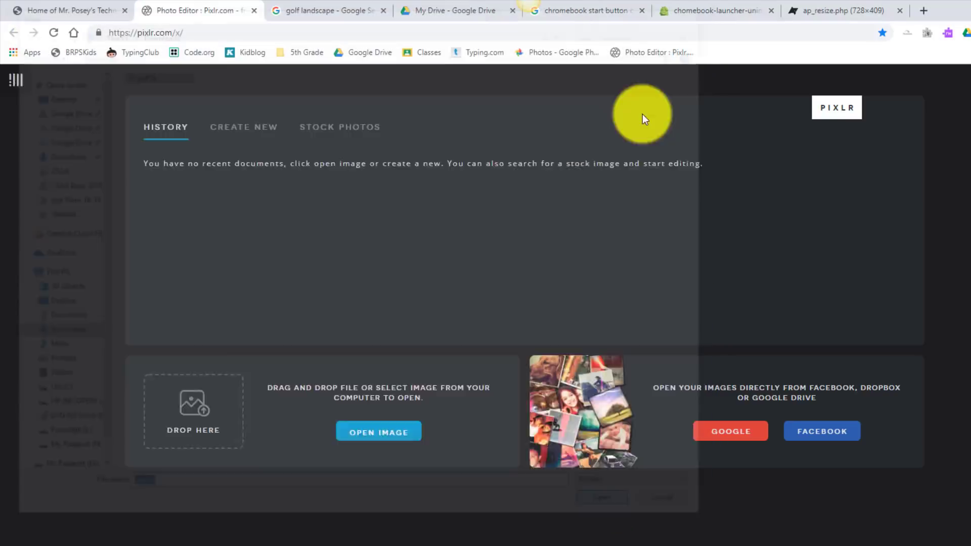
View the available actions for golf1a.jpg in Google Drive, and return to the picture in the Pixlr photo editor.
click(436, 4)
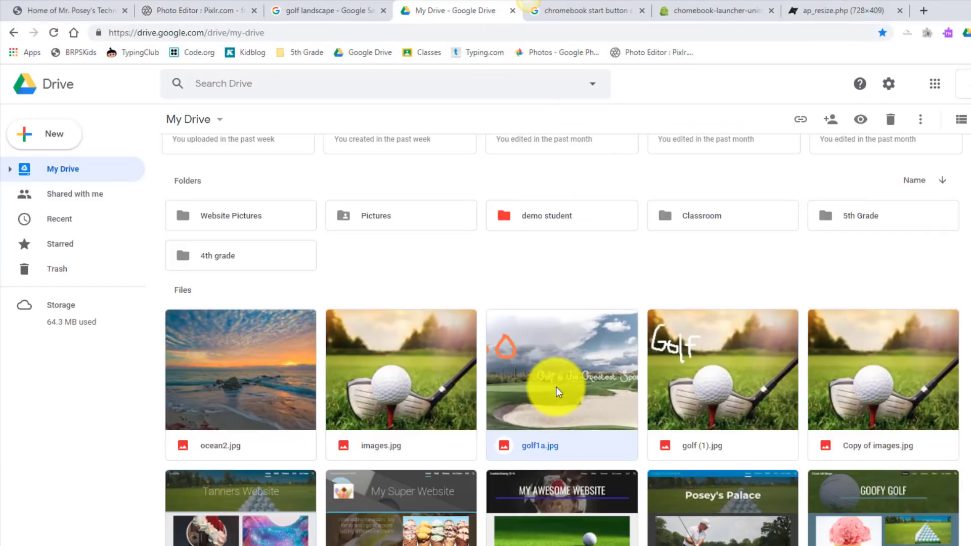
click(921, 120)
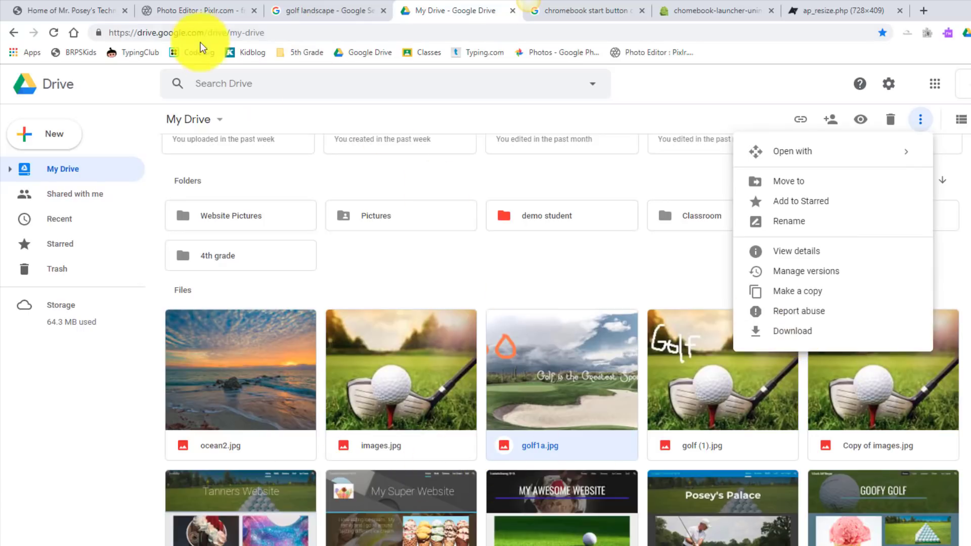
click(197, 10)
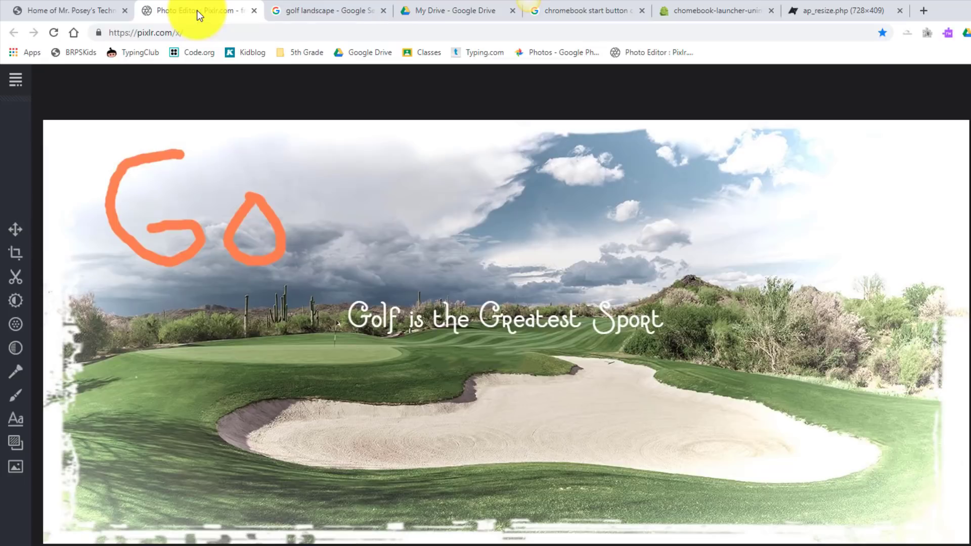